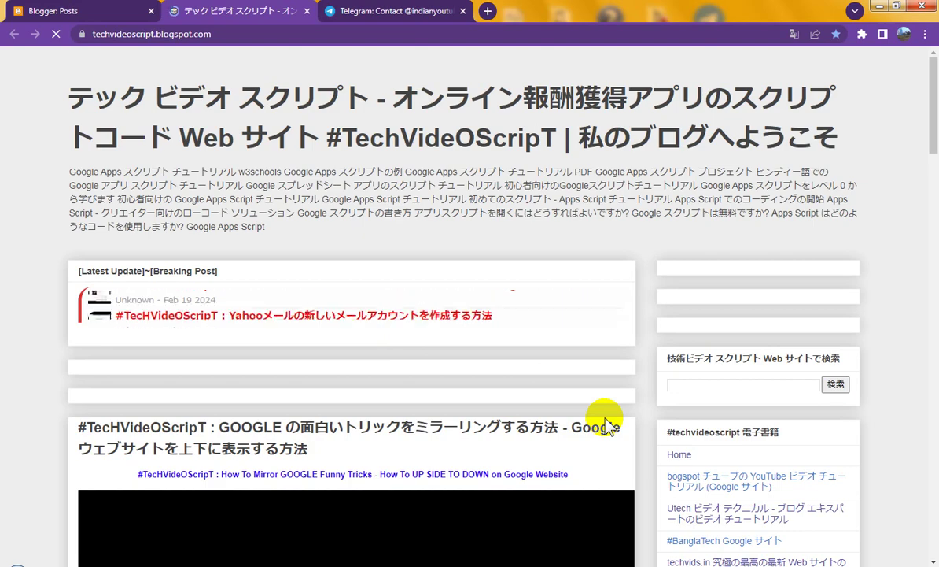
Step: Look through the TechVideOScripT blog's homepage, from its header and recent posts down to the footer widgets and back
scroll(605, 425, down, 3)
scroll(604, 425, down, 7)
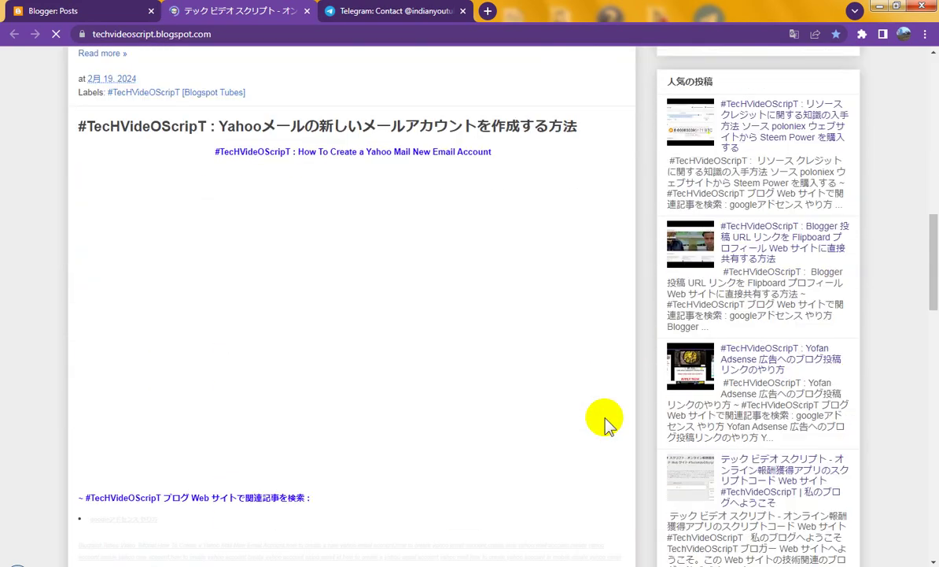
scroll(605, 425, down, 10)
scroll(606, 425, down, 5)
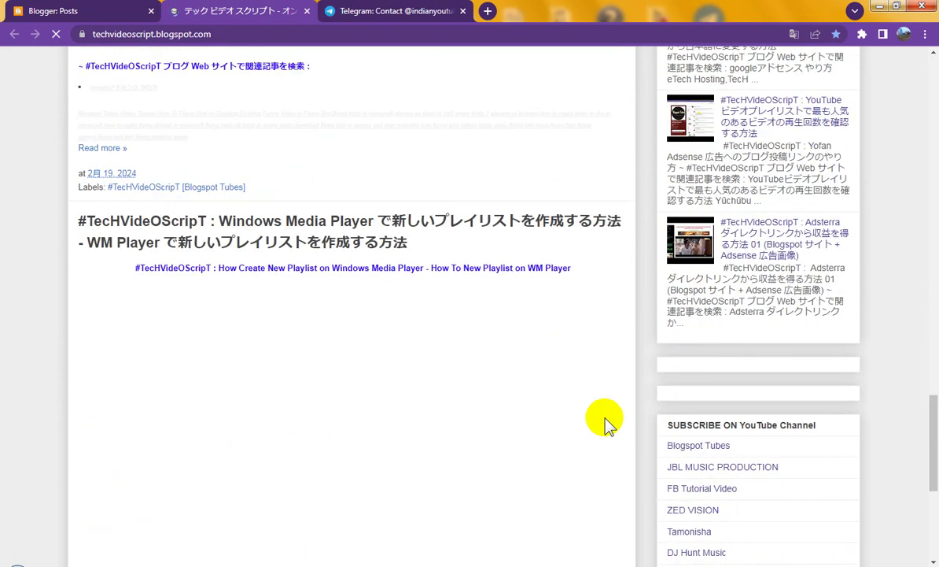
scroll(605, 425, down, 1)
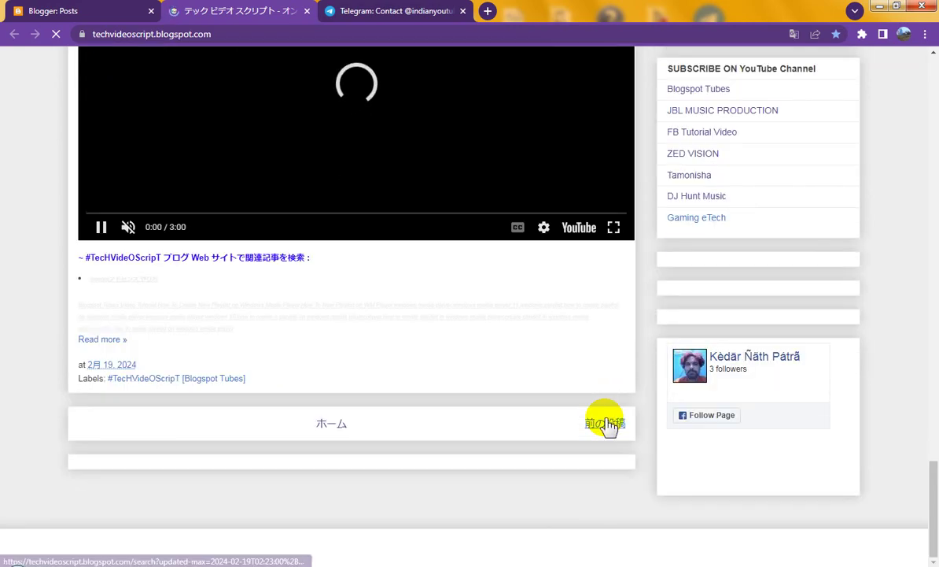
click(605, 424)
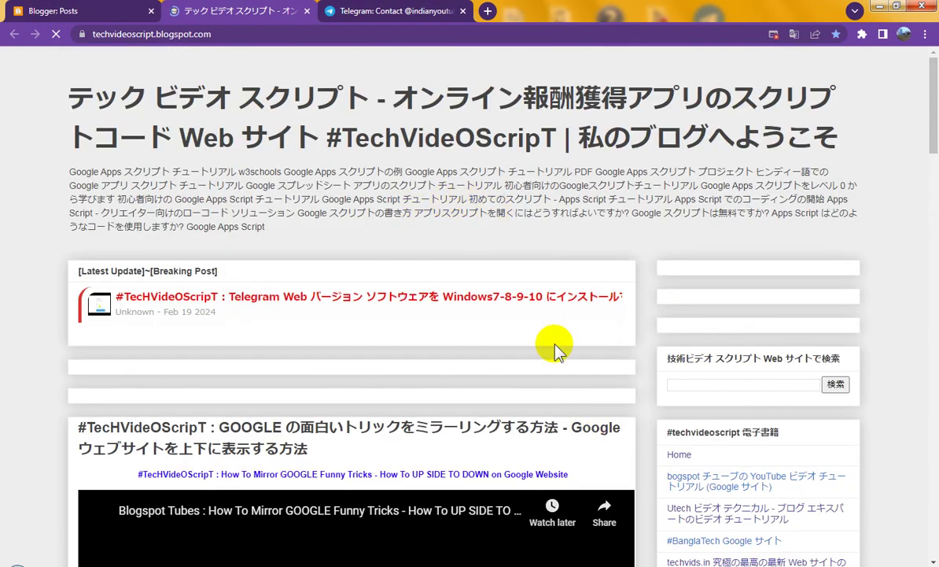
scroll(566, 354, down, 3)
scroll(614, 367, down, 10)
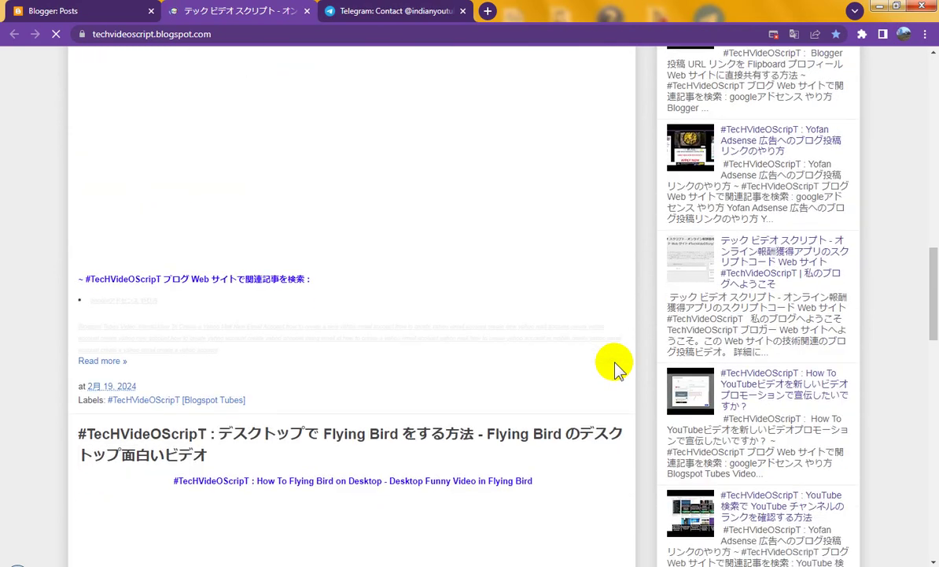
scroll(615, 367, down, 10)
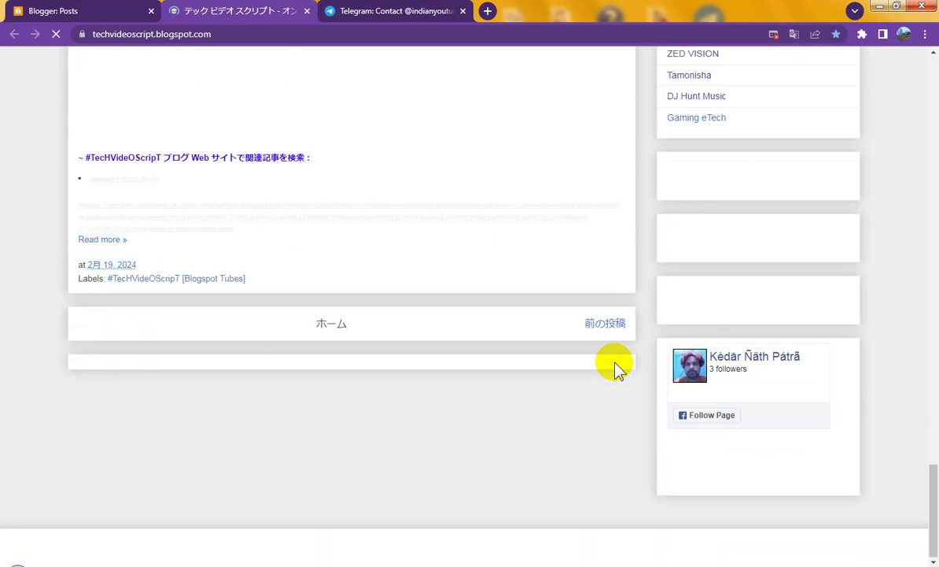
scroll(615, 366, up, 2)
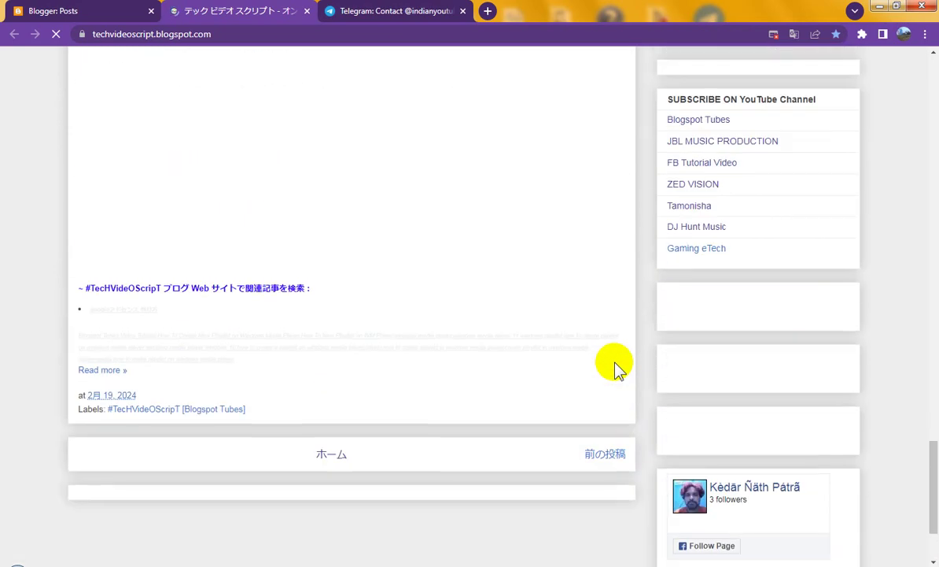
scroll(615, 367, up, 5)
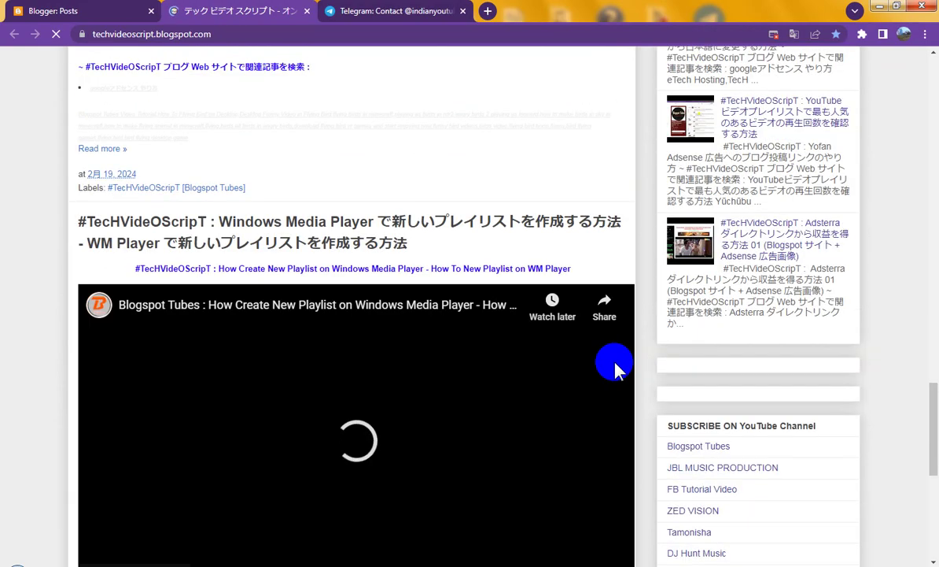
scroll(614, 367, up, 6)
scroll(615, 367, up, 10)
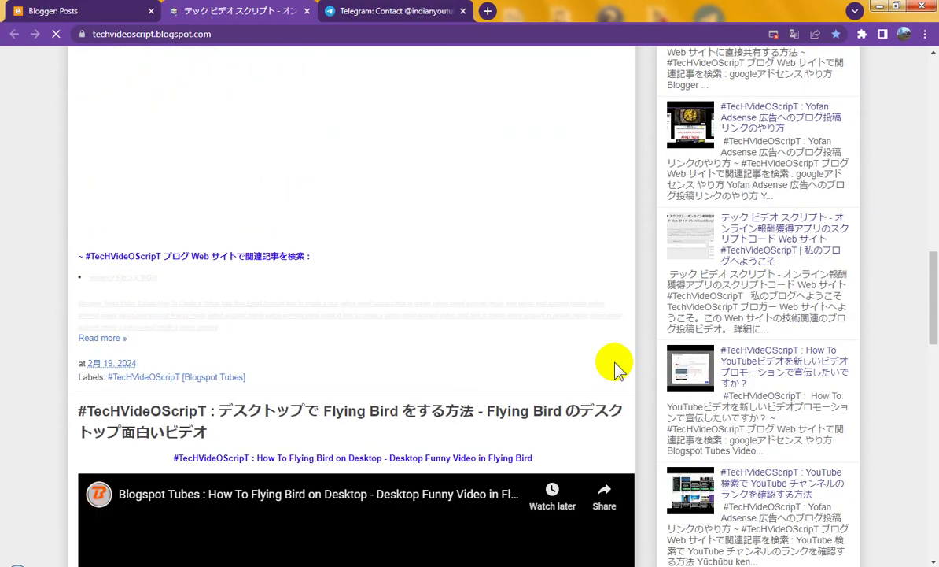
scroll(615, 367, up, 8)
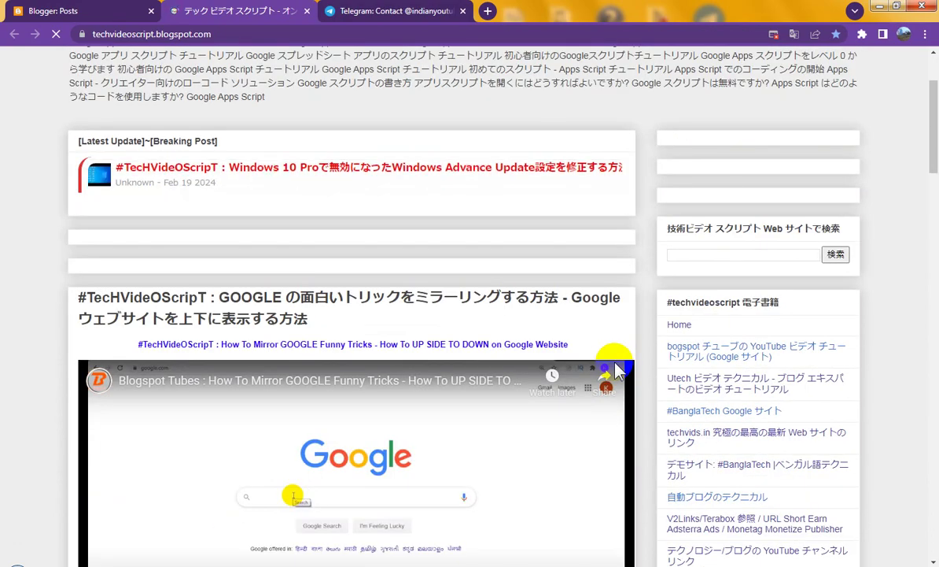
scroll(617, 369, up, 2)
scroll(618, 370, down, 12)
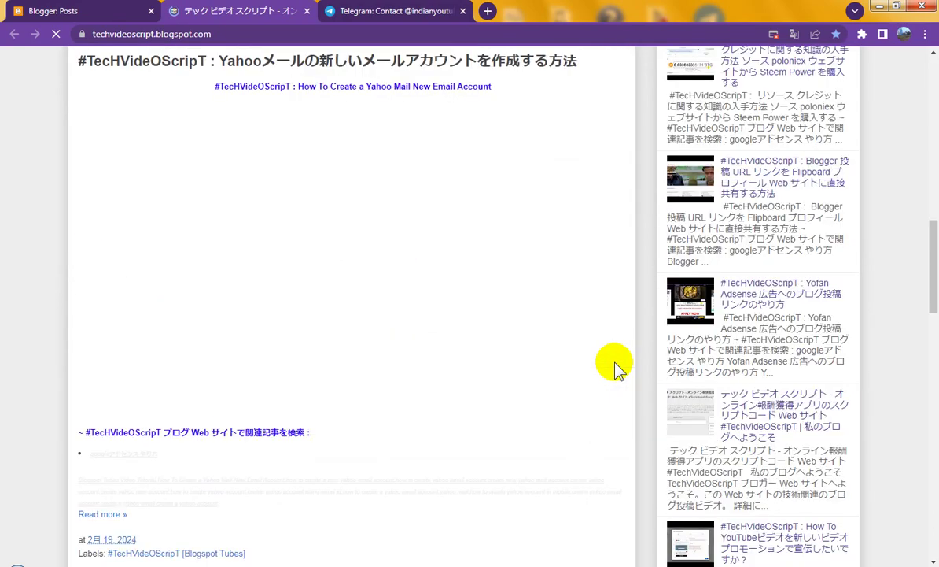
scroll(618, 370, down, 15)
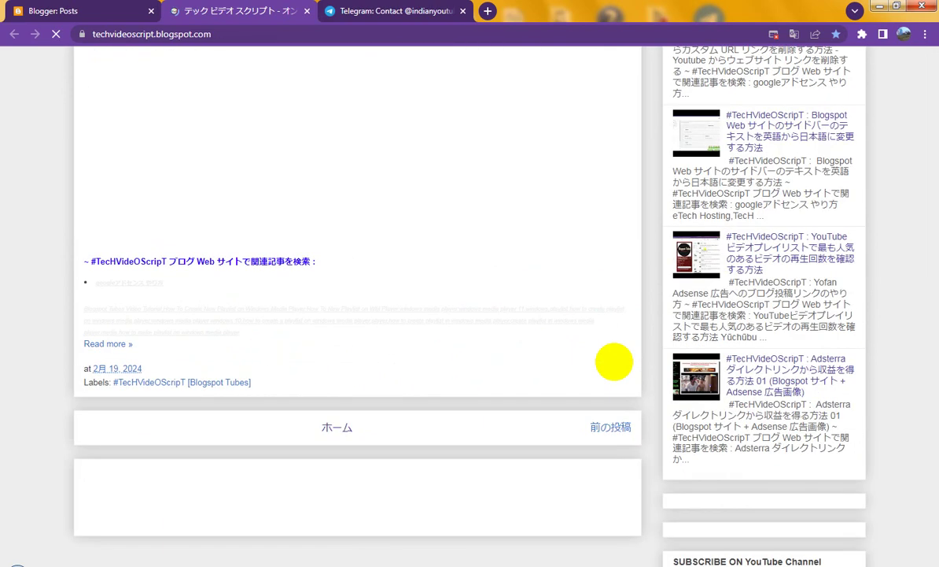
scroll(615, 361, down, 4)
scroll(614, 361, down, 3)
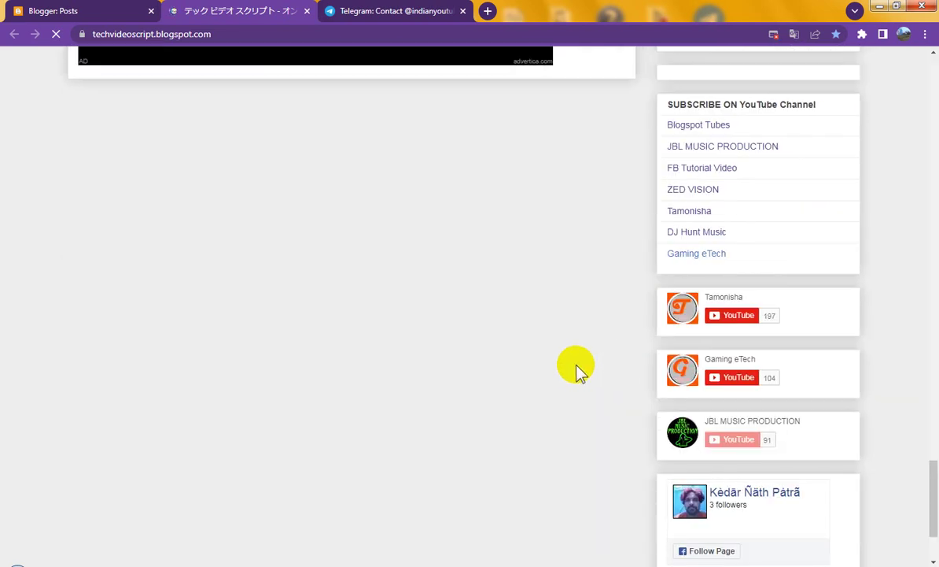
scroll(575, 370, up, 10)
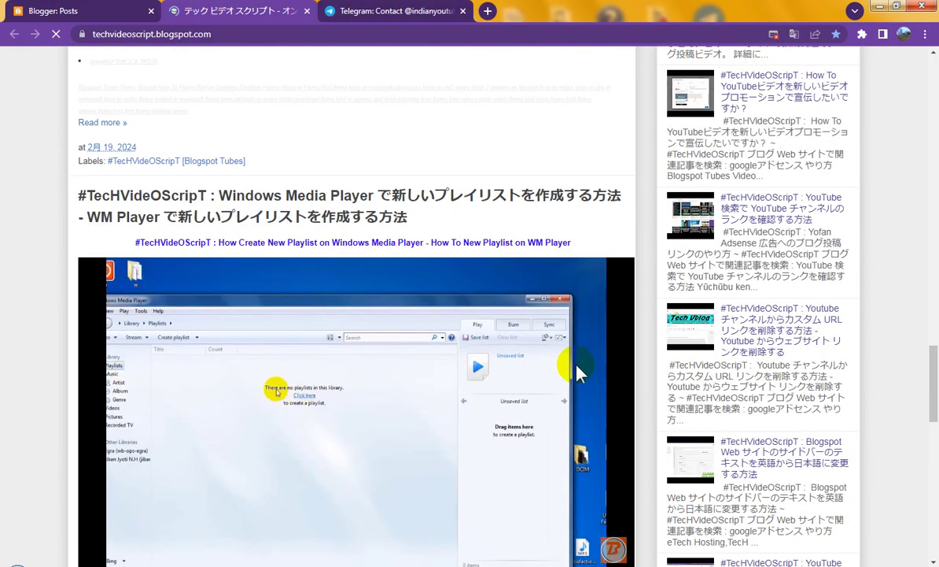
scroll(577, 366, up, 12)
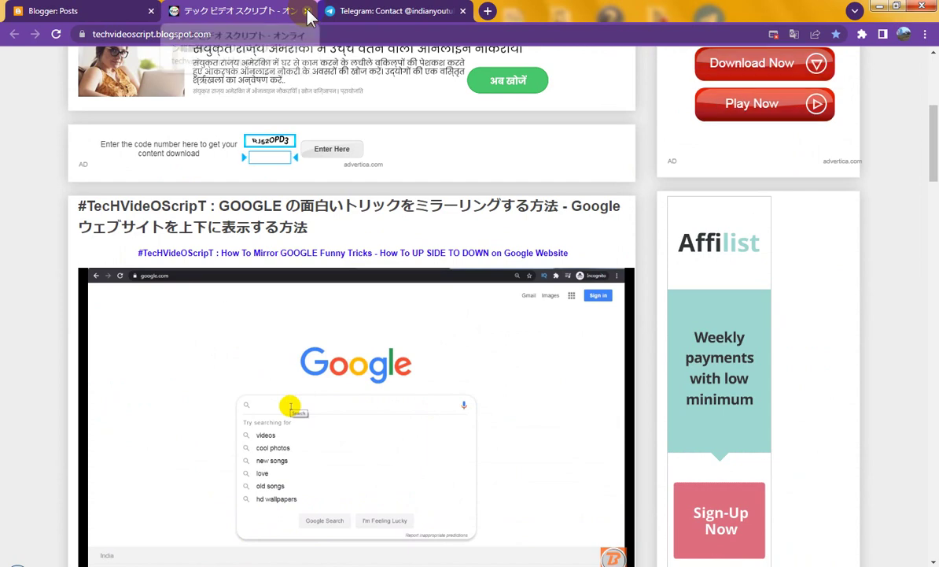
scroll(388, 228, up, 5)
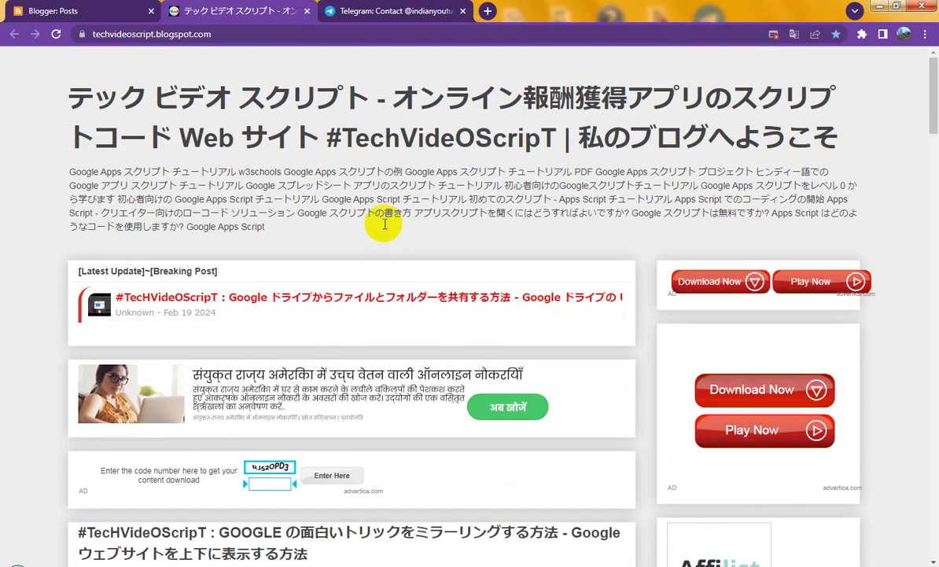
Step: Leave the blog page, preview the IndianYouTube.com Telegram channel, and close the channel page
key(F5)
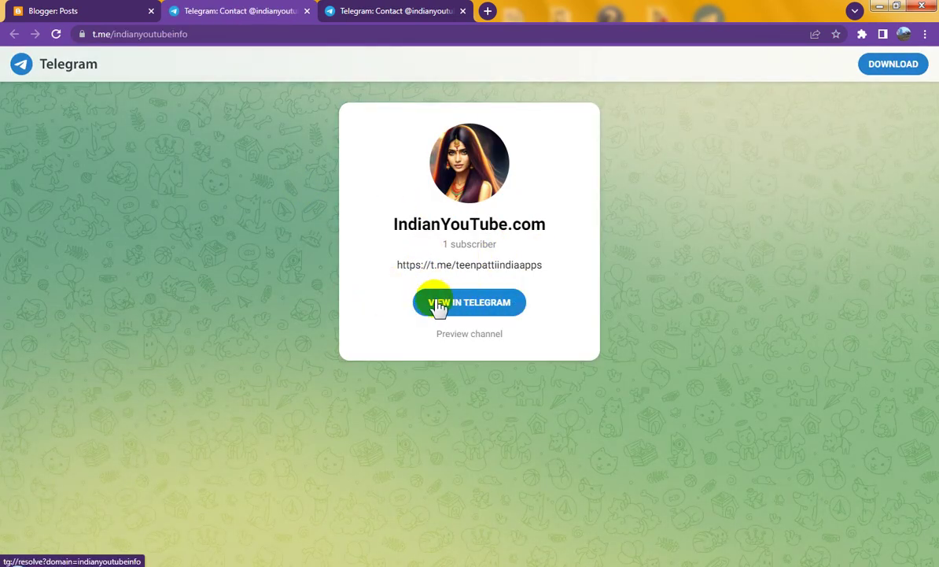
click(469, 334)
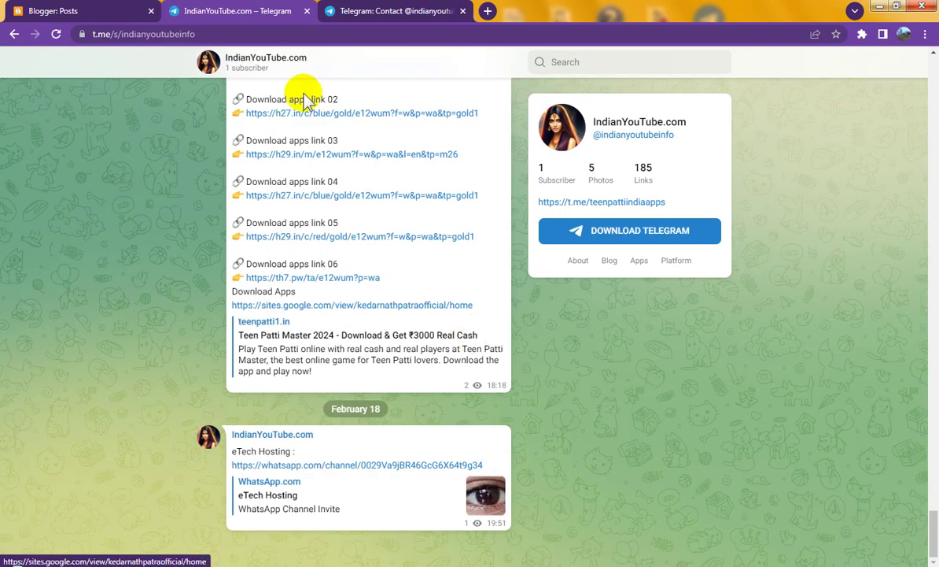
click(307, 11)
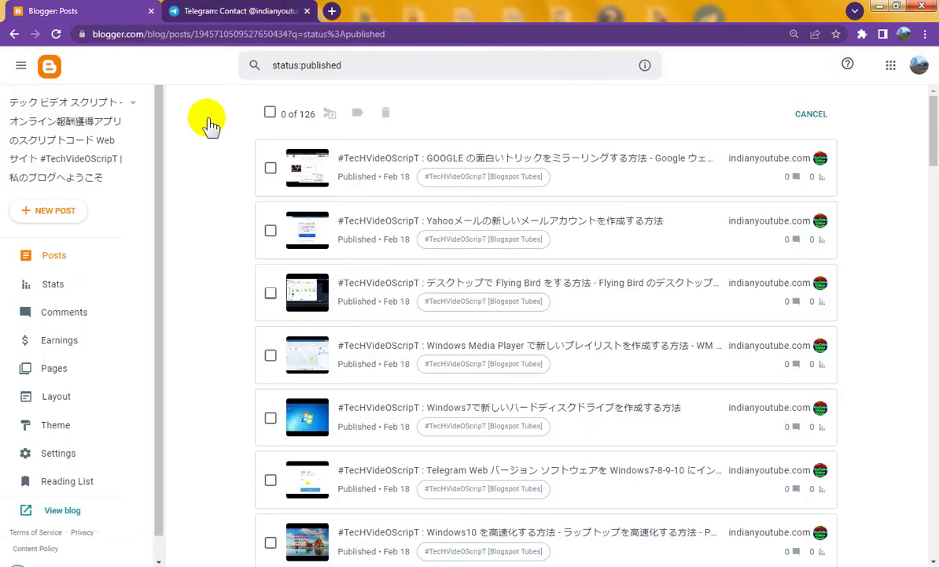
Step: Mark the published Feb 10 post about customizing YouTube channel description basics (新しい YouTube の YouTube チャンネル説明) and start flipping its link to a Flipboard magazine
scroll(492, 334, down, 3)
scroll(496, 338, down, 15)
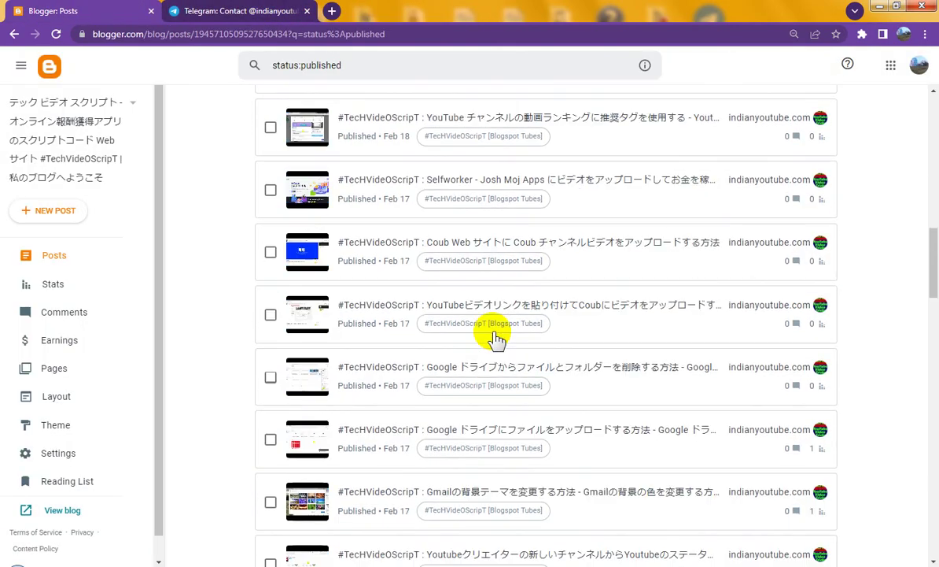
scroll(496, 338, down, 5)
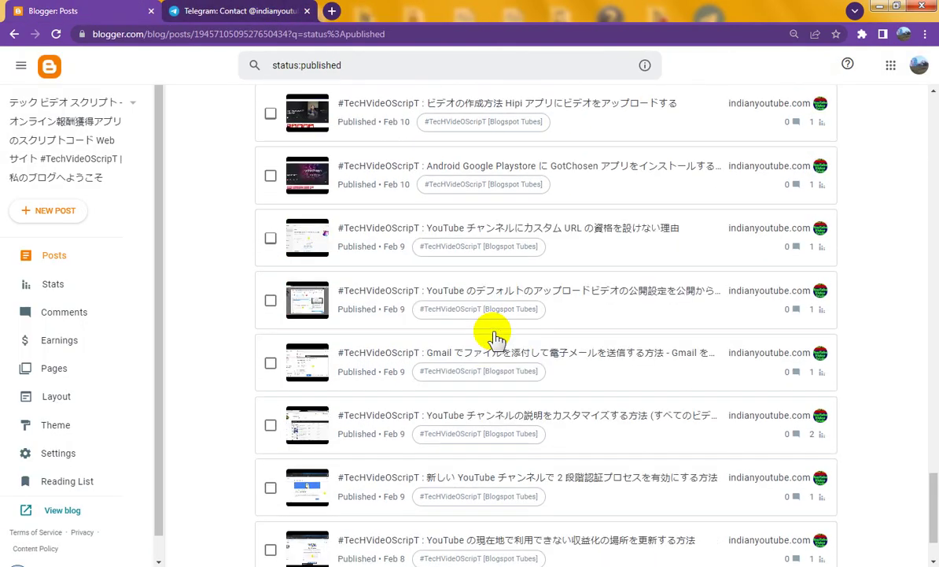
scroll(496, 338, up, 2)
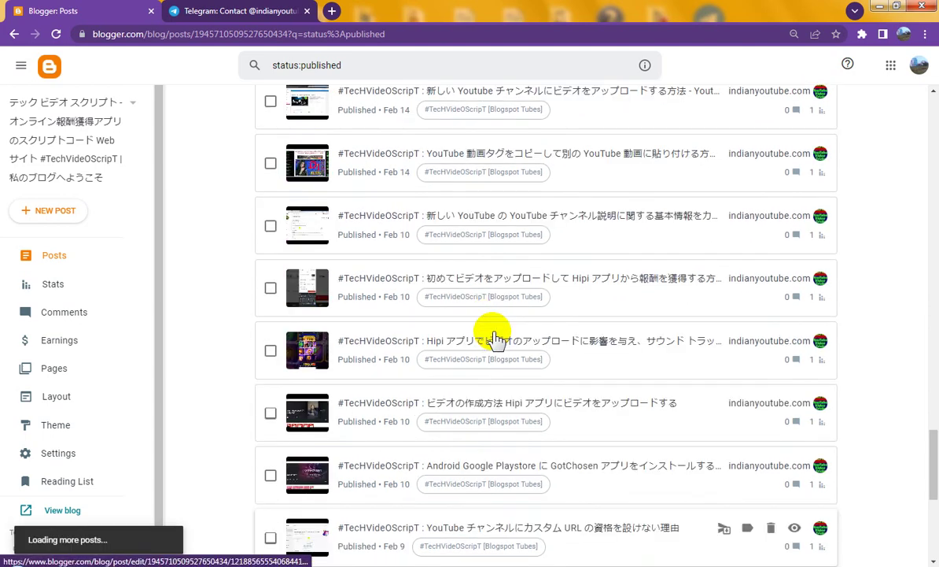
scroll(494, 338, up, 2)
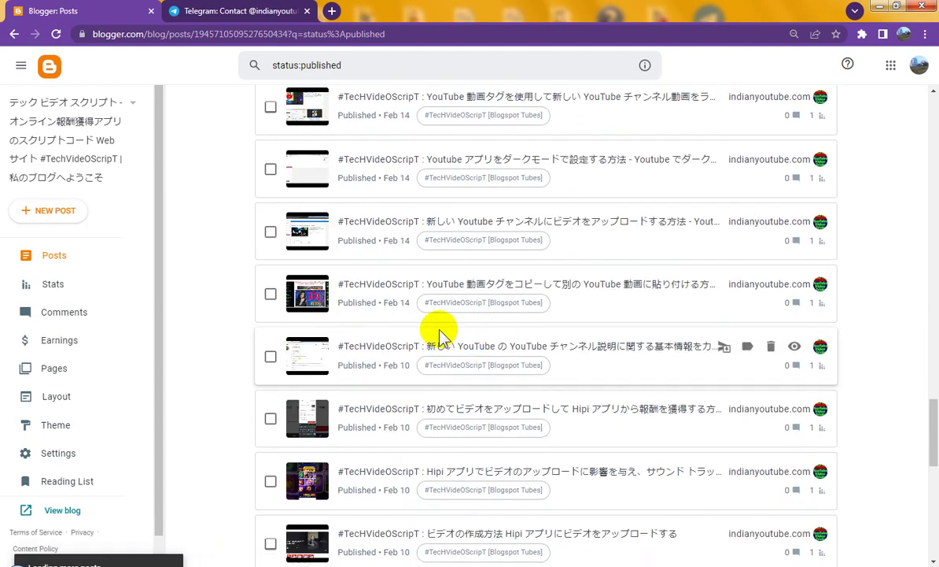
click(270, 358)
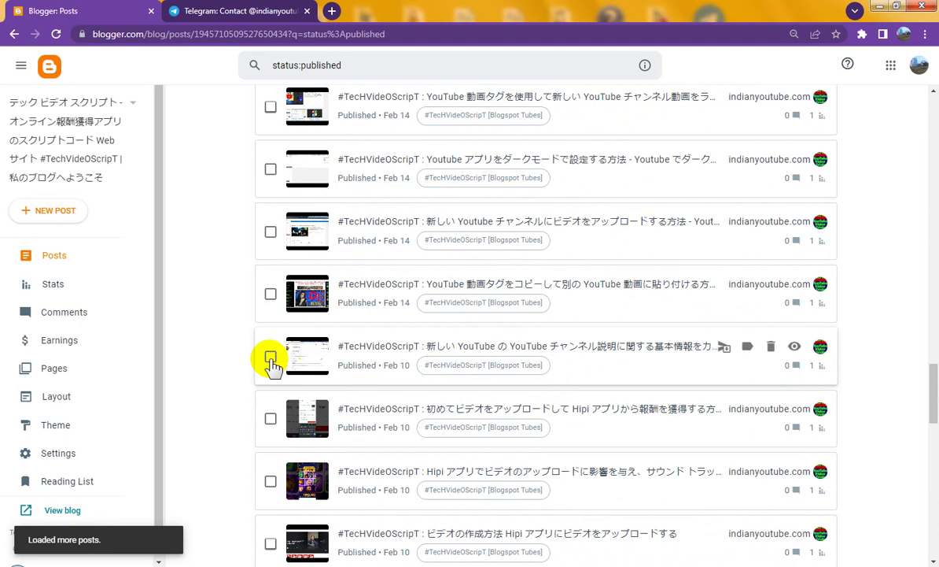
right_click(795, 352)
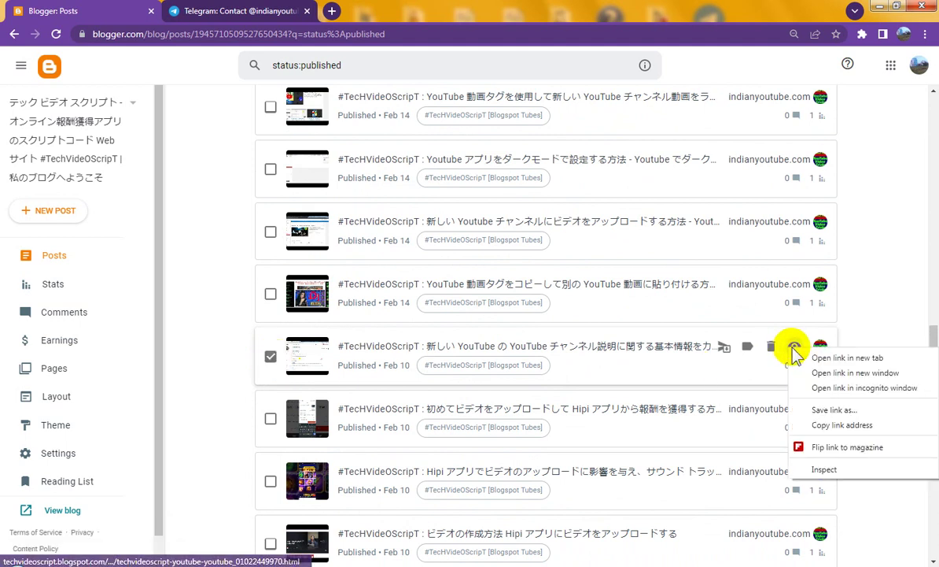
click(812, 439)
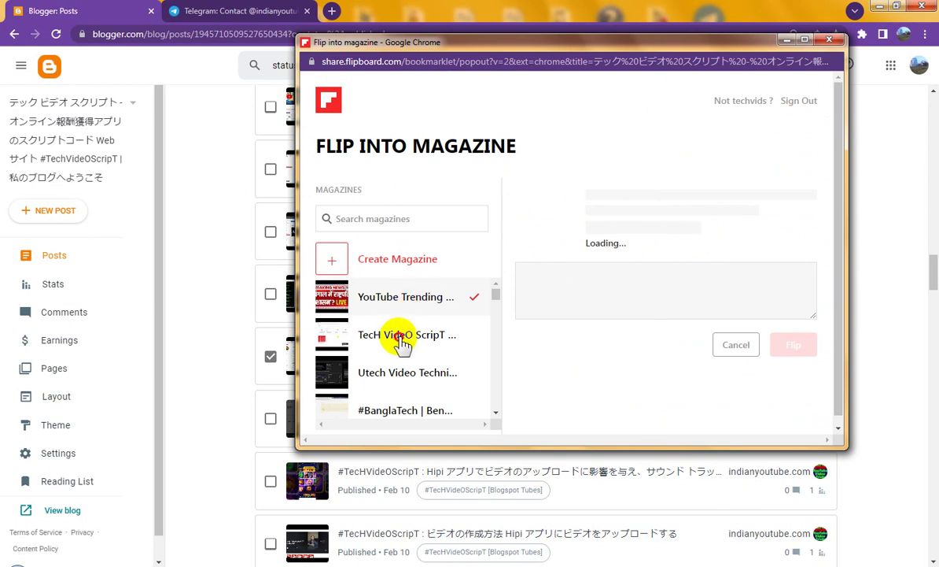
Step: Flip the post into the TecH VideO ScripT magazine, using its copied title and site address as the comment
click(403, 337)
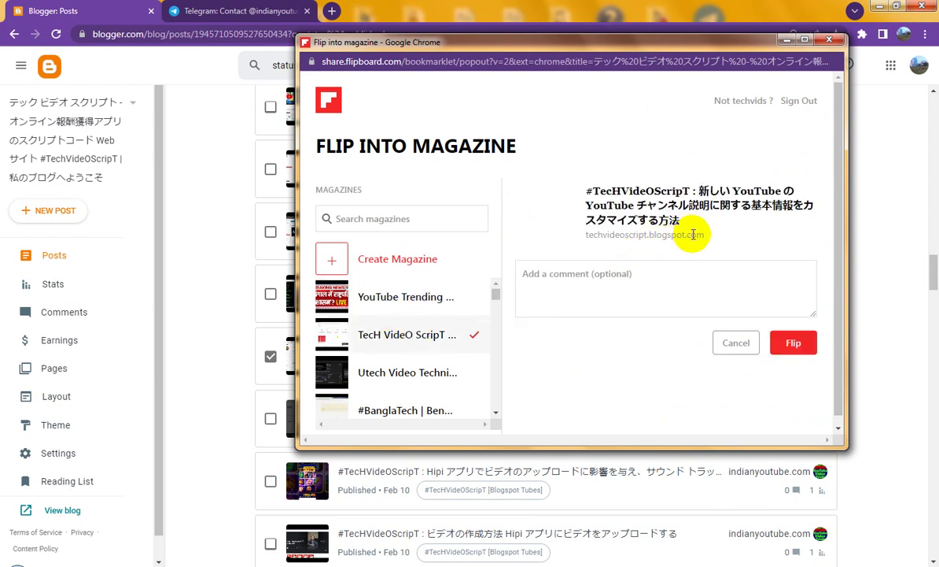
drag(709, 236, 587, 190)
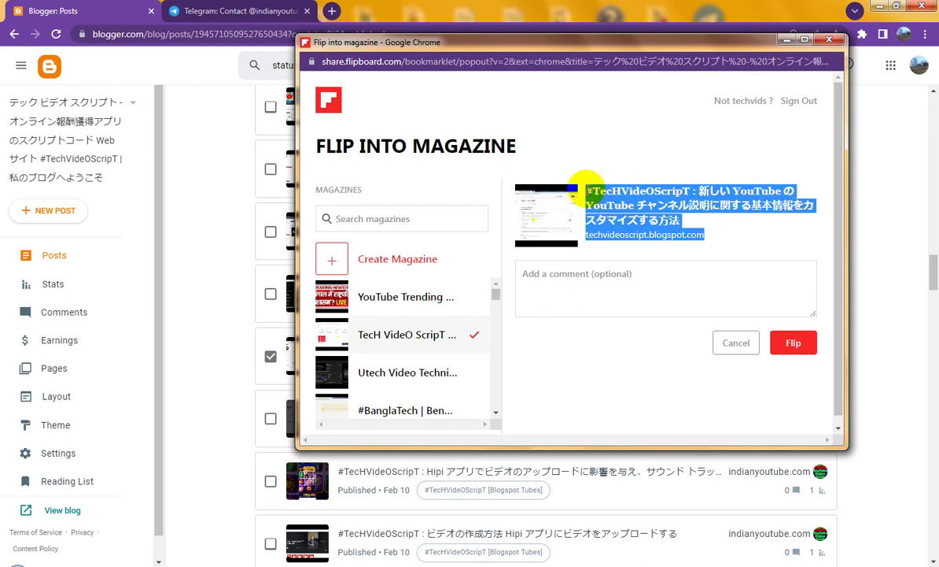
right_click(540, 196)
click(543, 204)
click(602, 290)
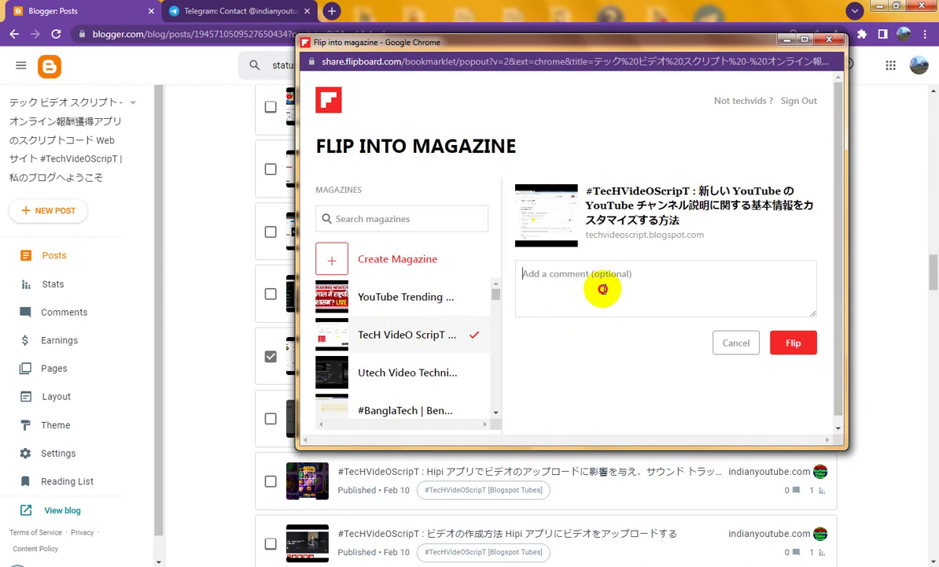
right_click(603, 289)
click(634, 370)
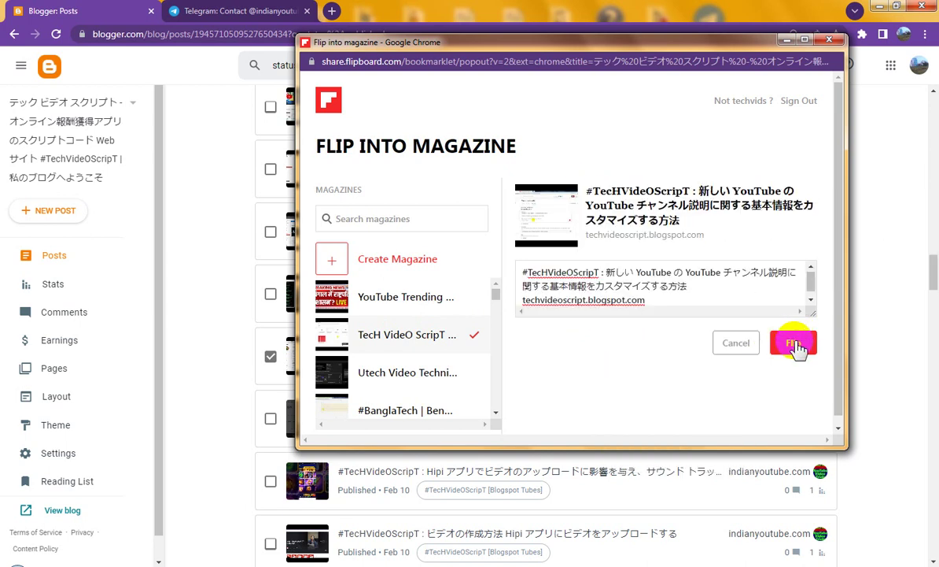
click(795, 343)
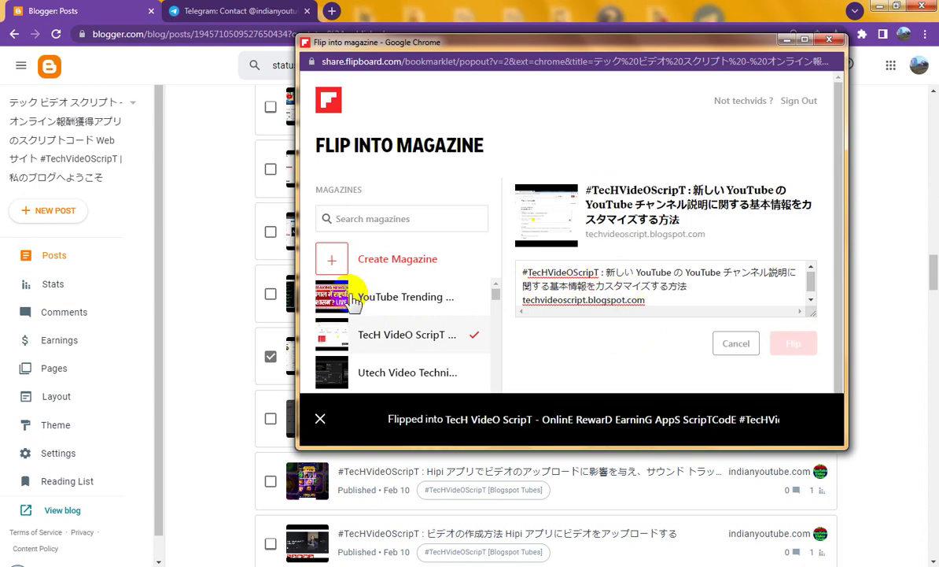
Step: Mark the Feb 14 post about copying YouTube video tags (YouTube 動画タグをコピーして別の YouTube 動画に貼り付ける) and start flipping its link to a magazine
click(270, 294)
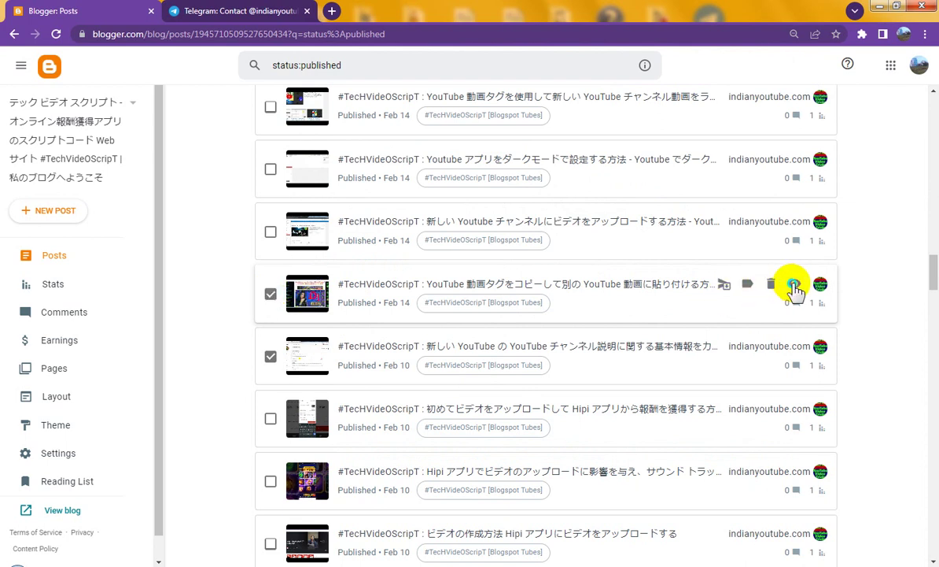
right_click(795, 289)
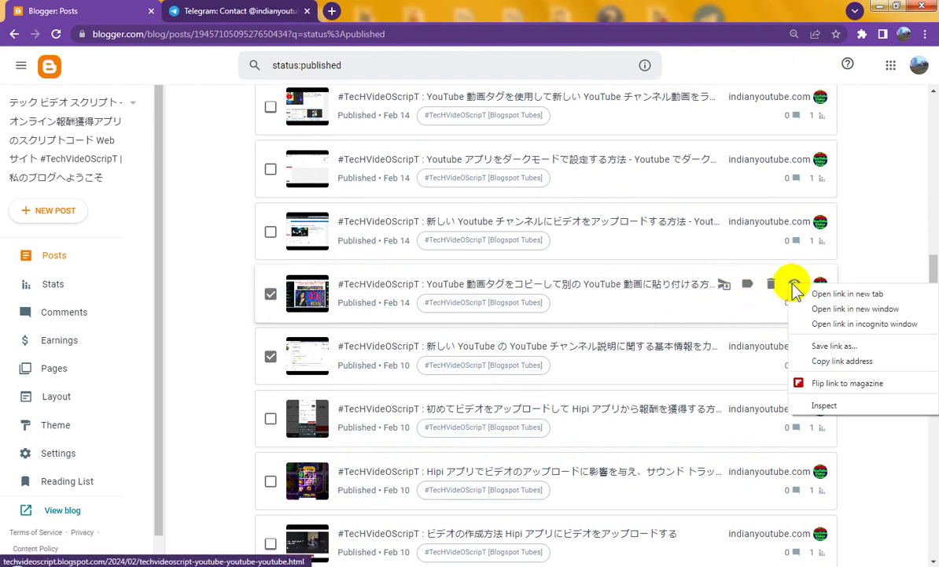
click(782, 377)
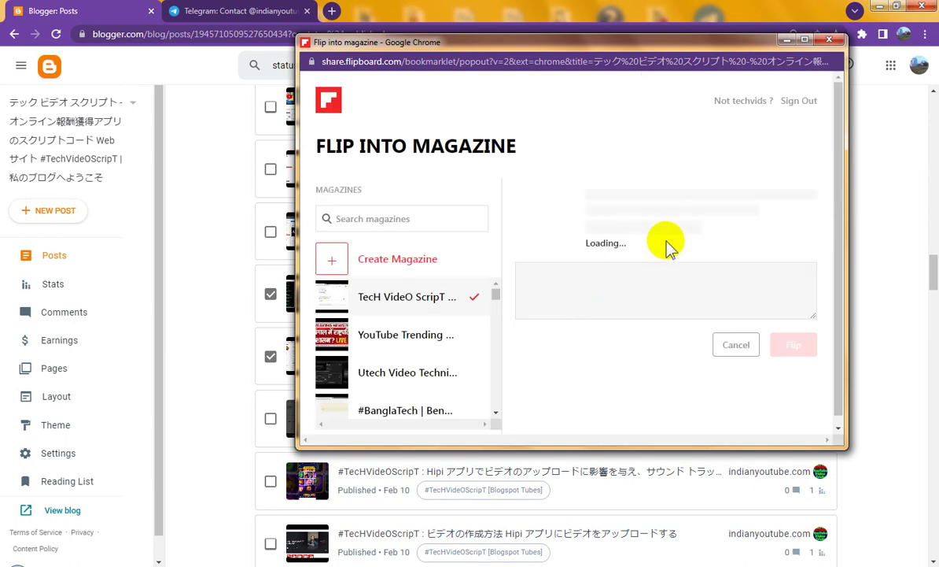
Step: Flip the video tag copying post into the TecH VideO ScripT magazine, using its copied title and site address as the comment
drag(713, 241, 587, 190)
right_click(590, 192)
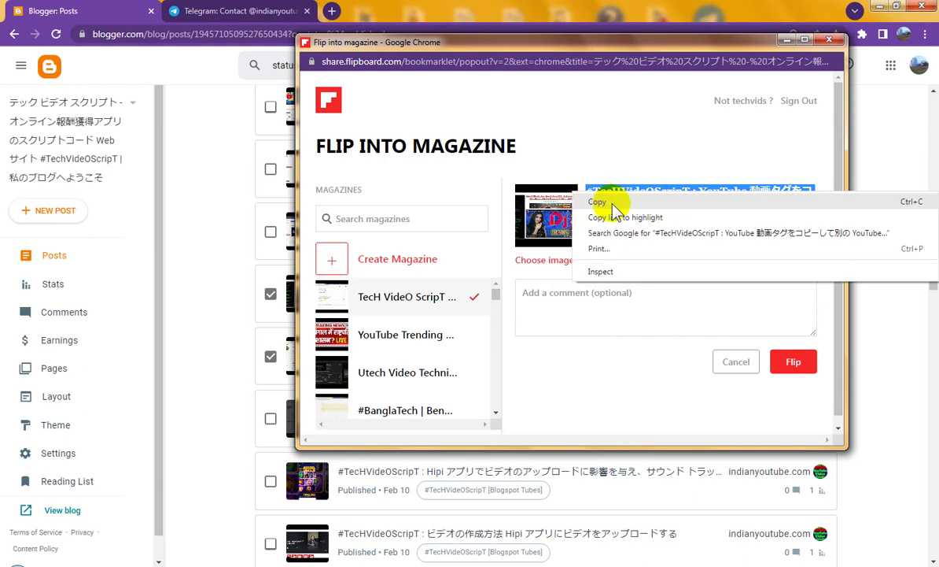
click(593, 294)
click(590, 297)
right_click(599, 303)
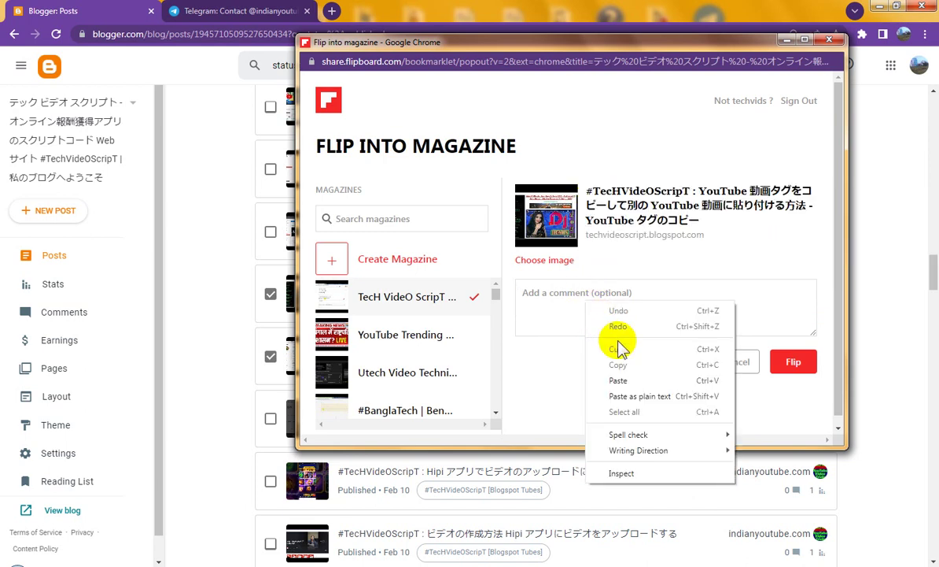
click(619, 380)
click(794, 363)
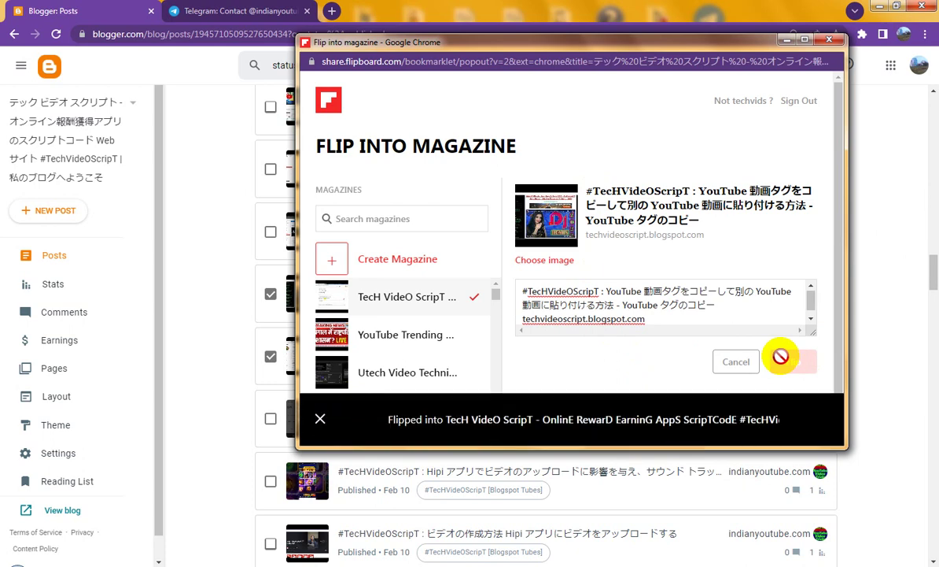
Step: Mark the Feb 14 post about uploading videos to a new channel (新しい Youtube チャンネルにビデオをアップロードする方法) and start flipping its link to a magazine
click(271, 232)
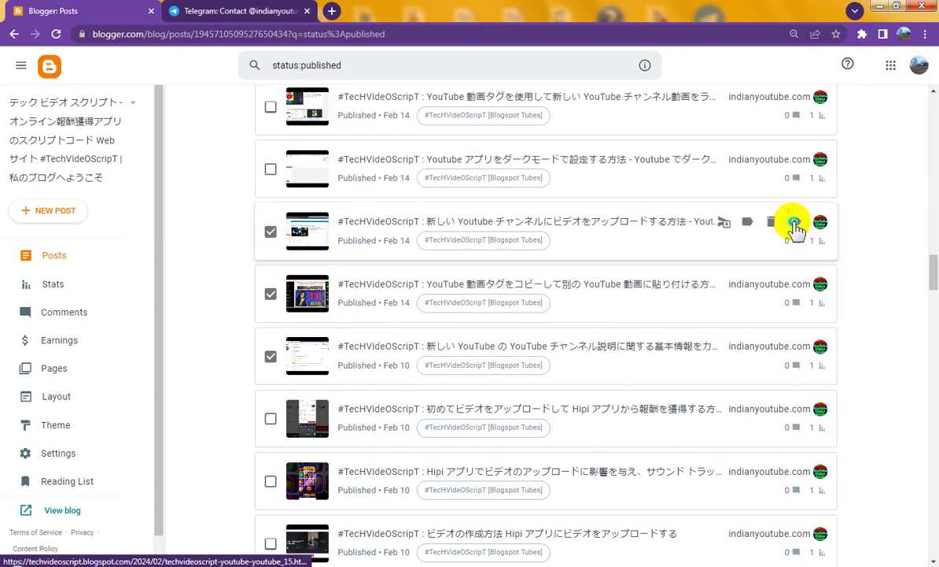
right_click(795, 224)
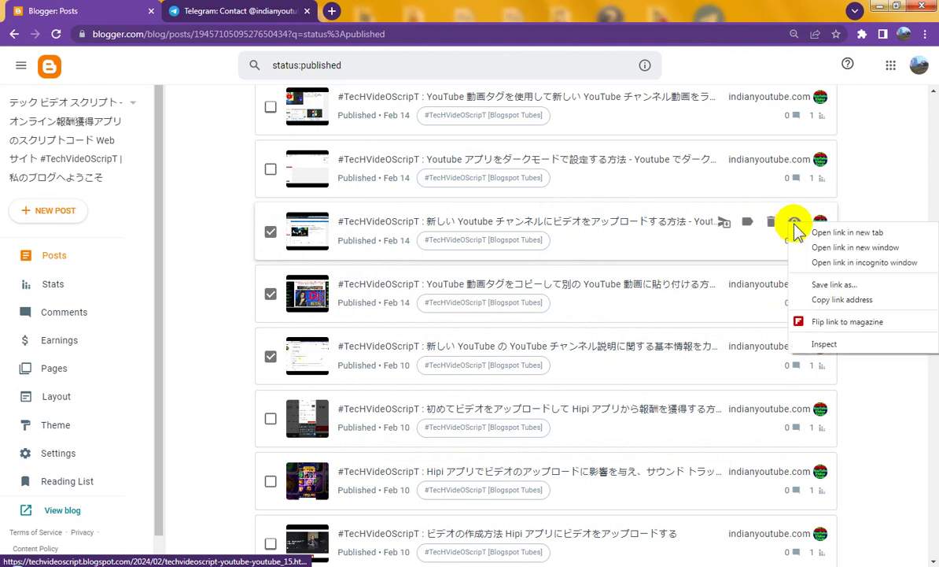
click(818, 321)
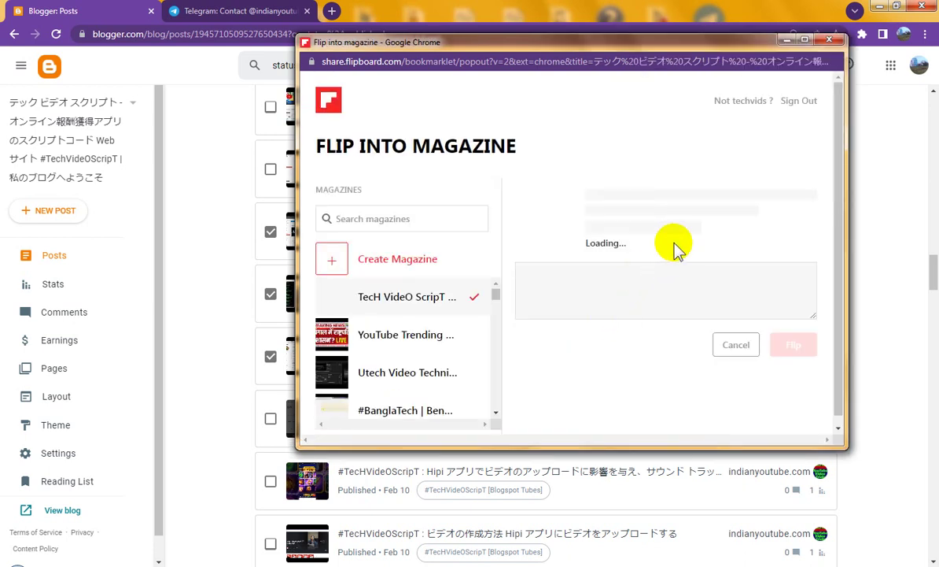
Step: Flip the video upload post into the TecH VideO ScripT magazine with its copied title and site address as the comment
drag(707, 253, 592, 193)
right_click(591, 192)
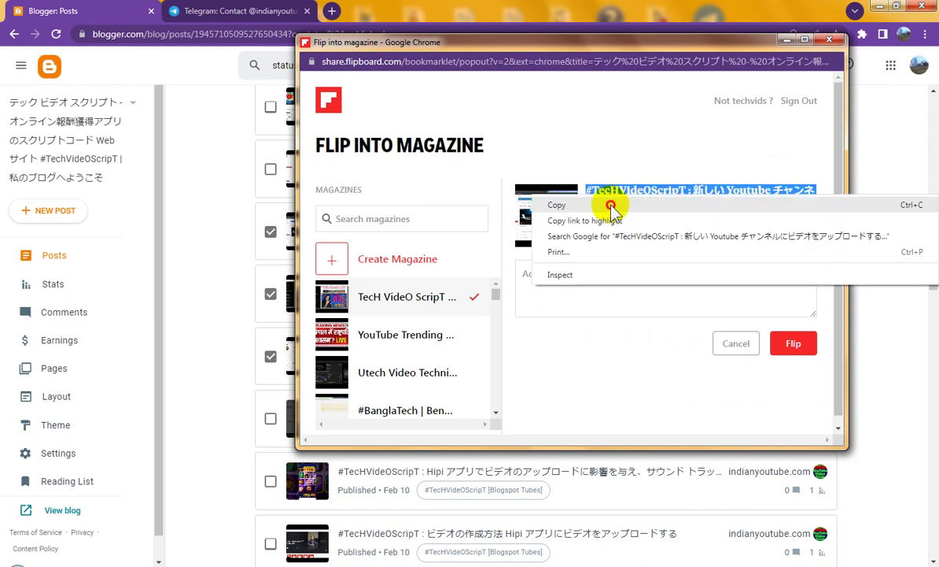
click(606, 206)
click(570, 274)
right_click(574, 282)
click(606, 361)
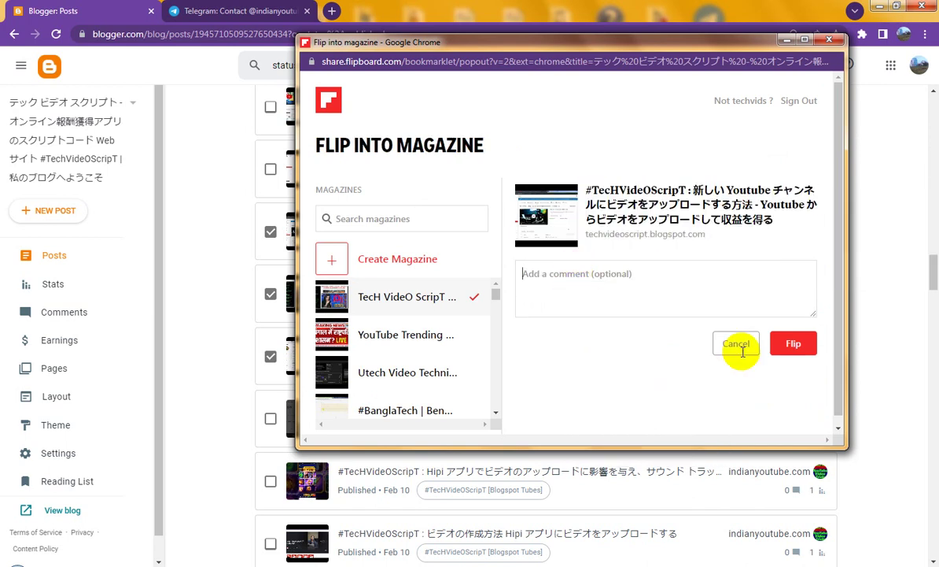
click(791, 350)
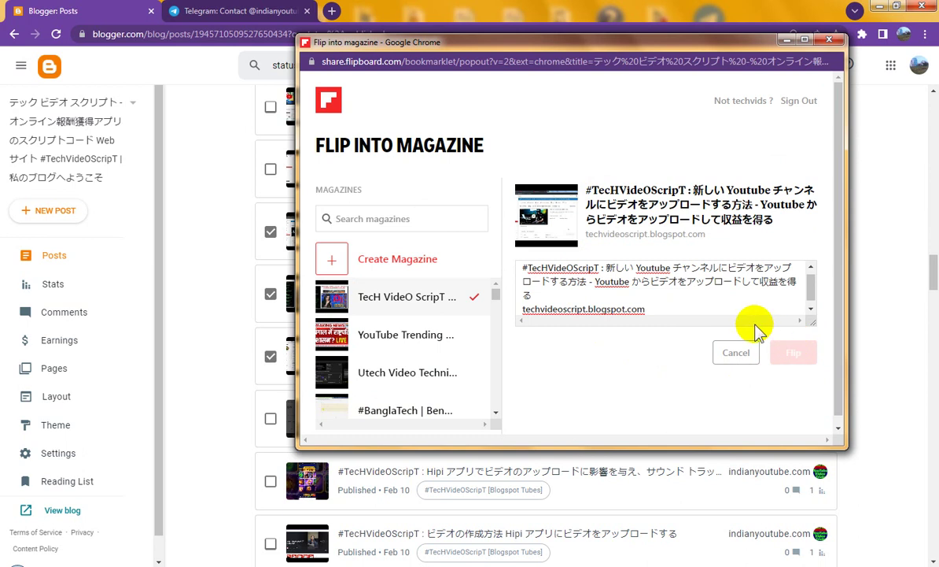
click(794, 354)
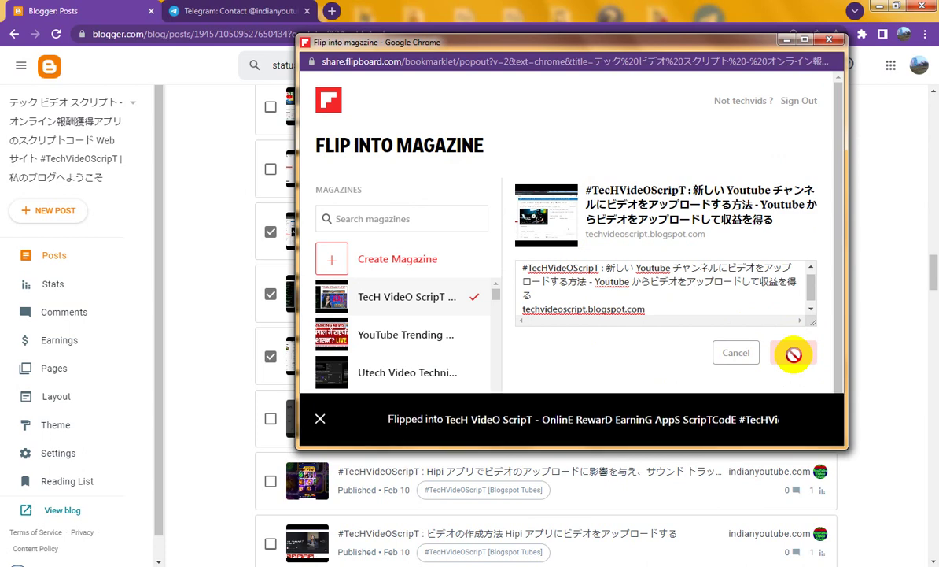
Step: Mark the Feb 14 dark mode post (Youtube アプリをダークモードで設定する方法) and bring up the Flipboard window for flipping its link
scroll(614, 318, up, 2)
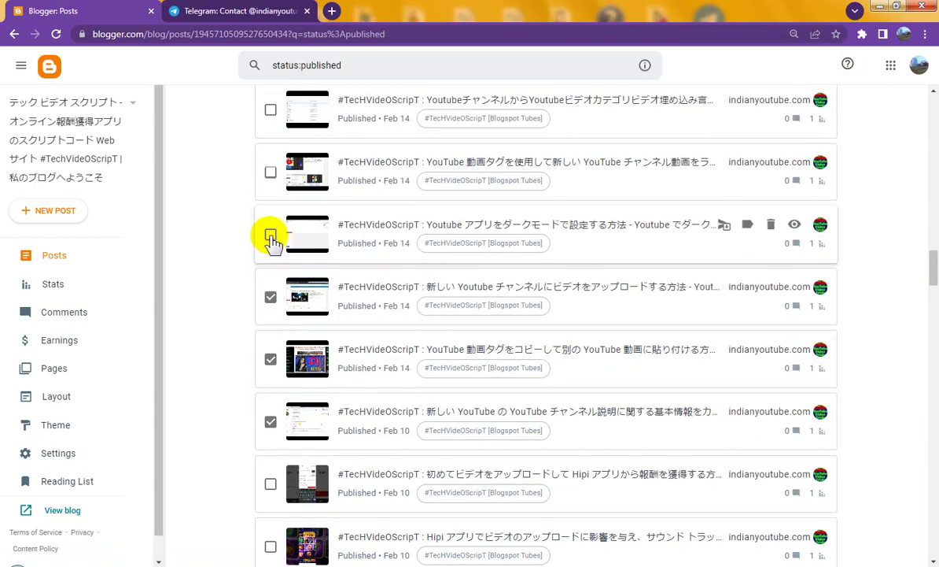
click(270, 236)
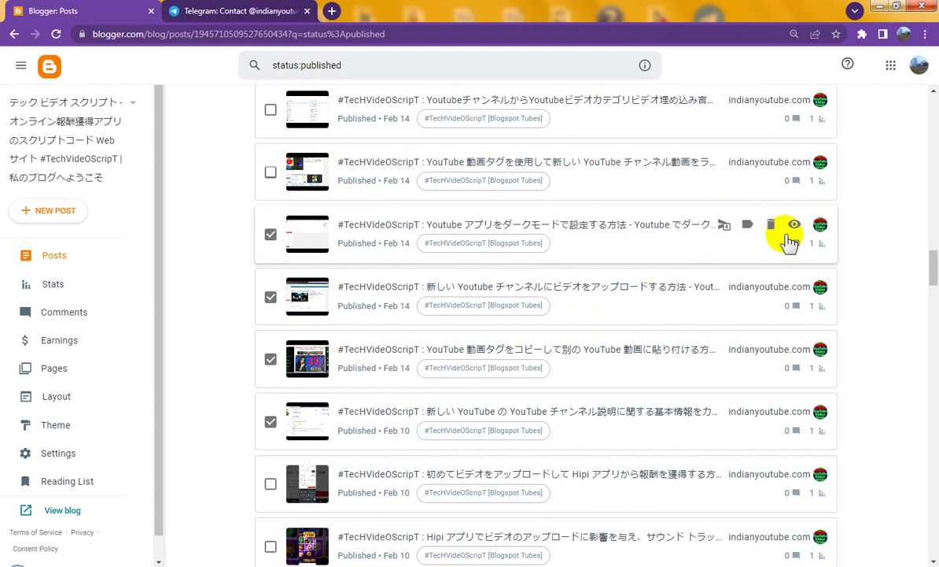
right_click(796, 230)
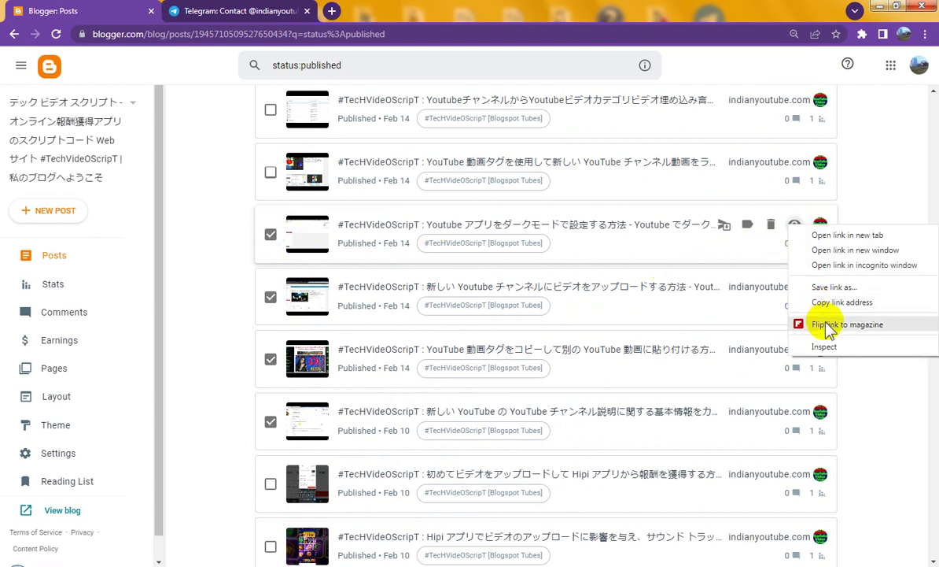
click(826, 323)
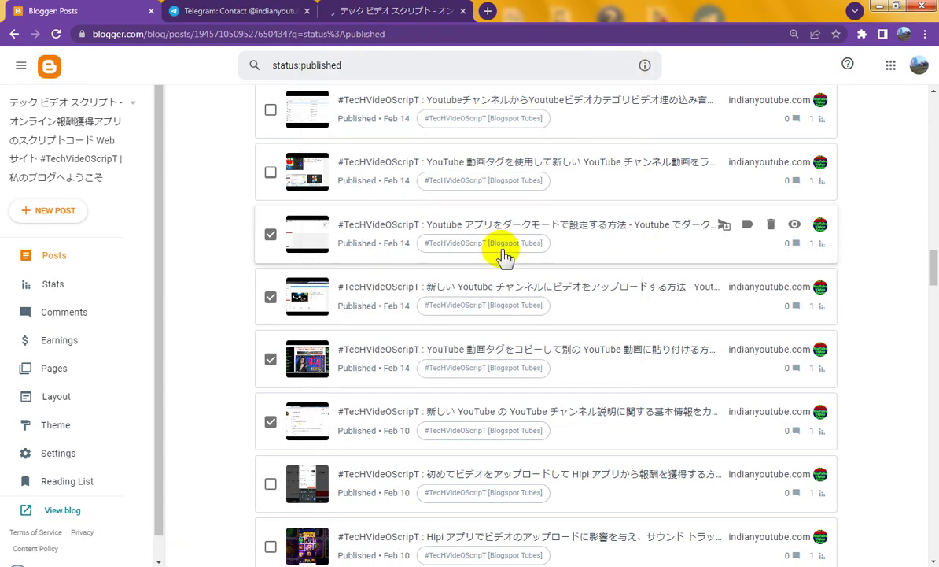
mouse_move(244, 565)
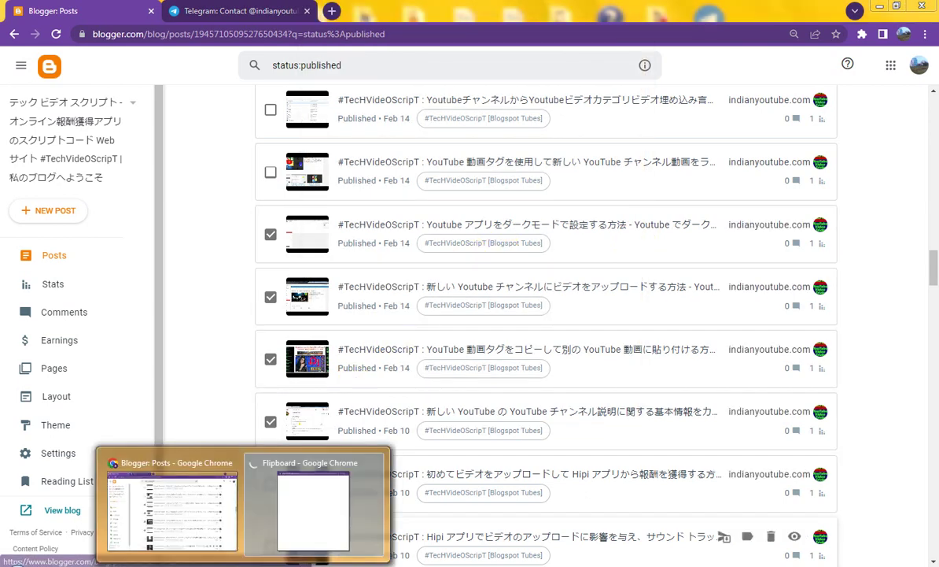
click(304, 511)
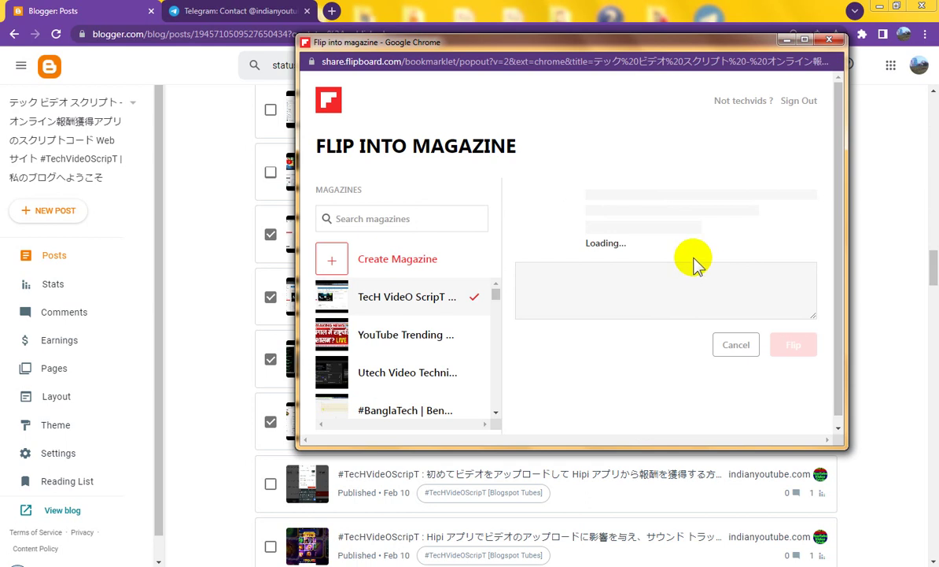
Step: Flip the dark mode post into the TecH VideO ScripT magazine, pasting its title and site address as the comment
drag(706, 236, 588, 192)
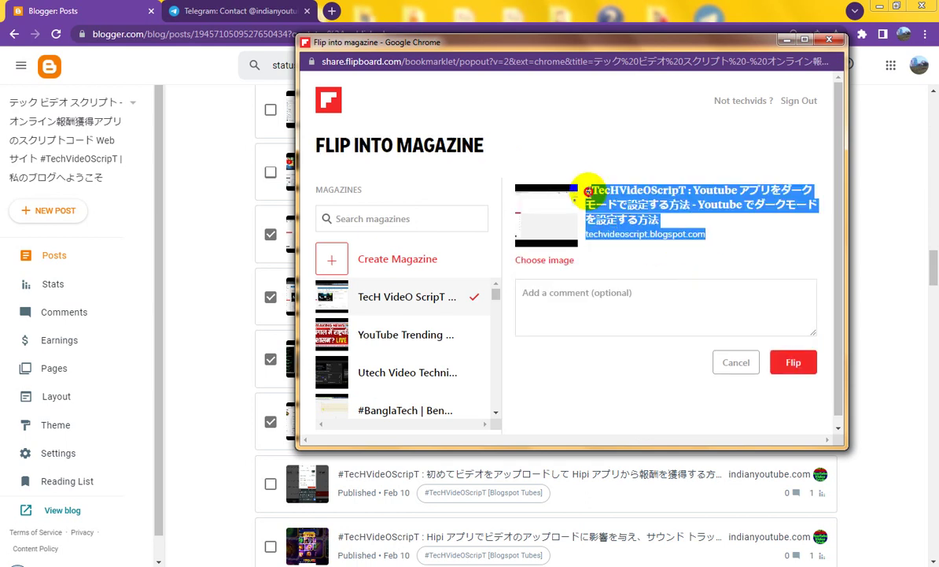
right_click(621, 196)
click(641, 206)
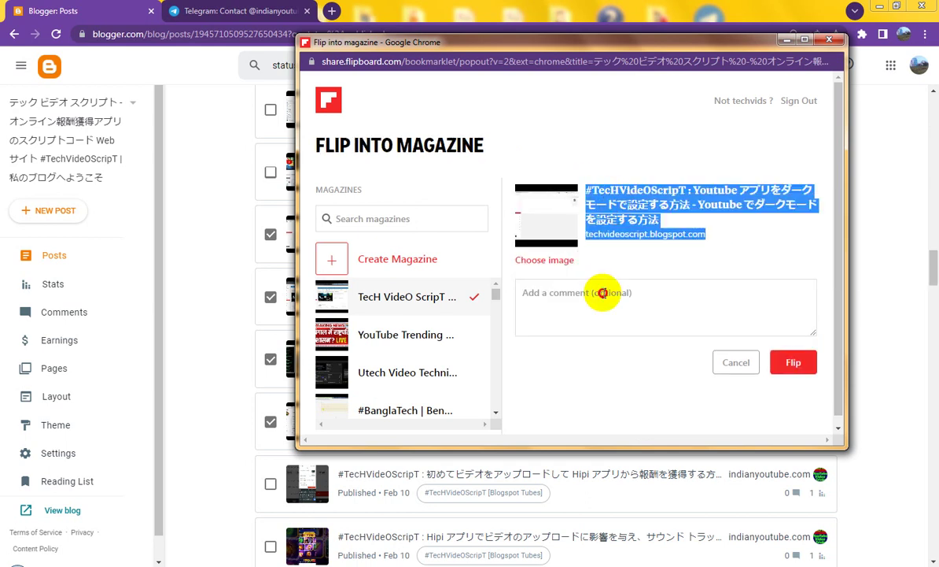
click(603, 292)
right_click(603, 293)
click(639, 370)
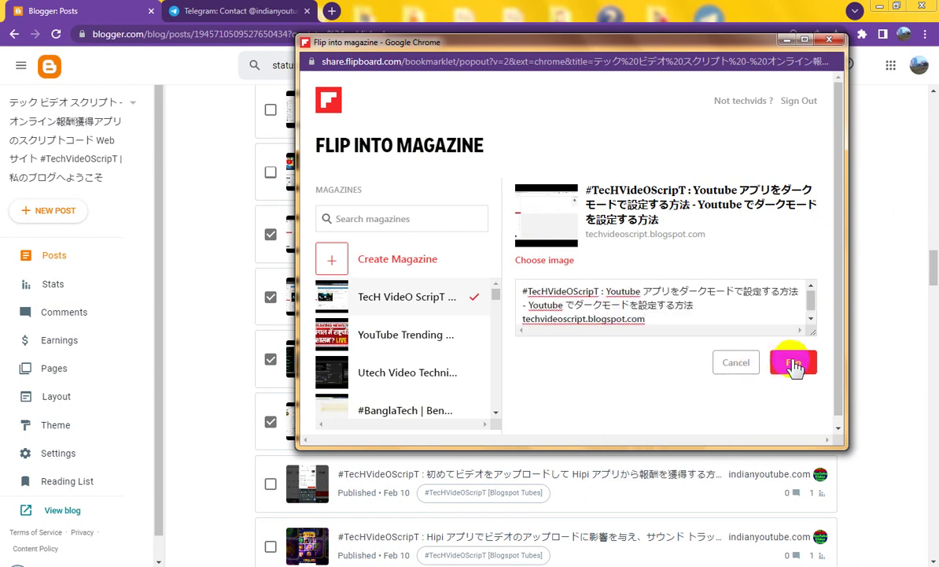
click(795, 364)
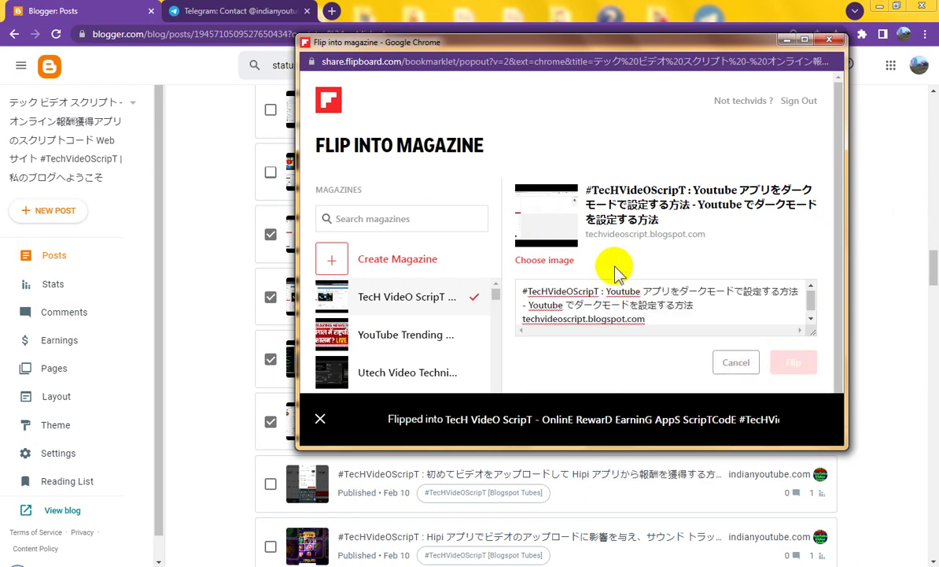
Step: Mark the Feb 14 post about ranking new channel videos with video tags (YouTube 動画タグを使用して) and start flipping its link to a magazine
scroll(453, 272, up, 3)
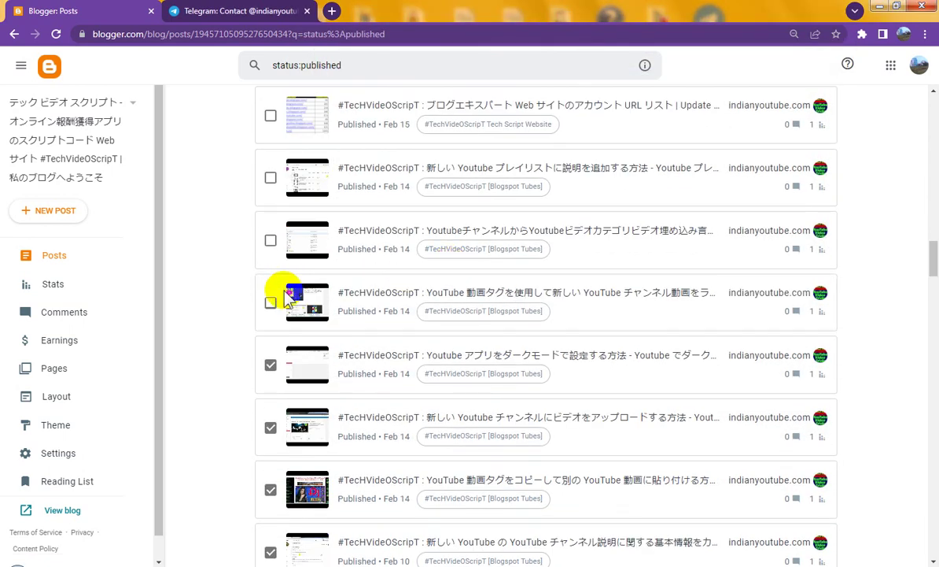
mouse_move(269, 300)
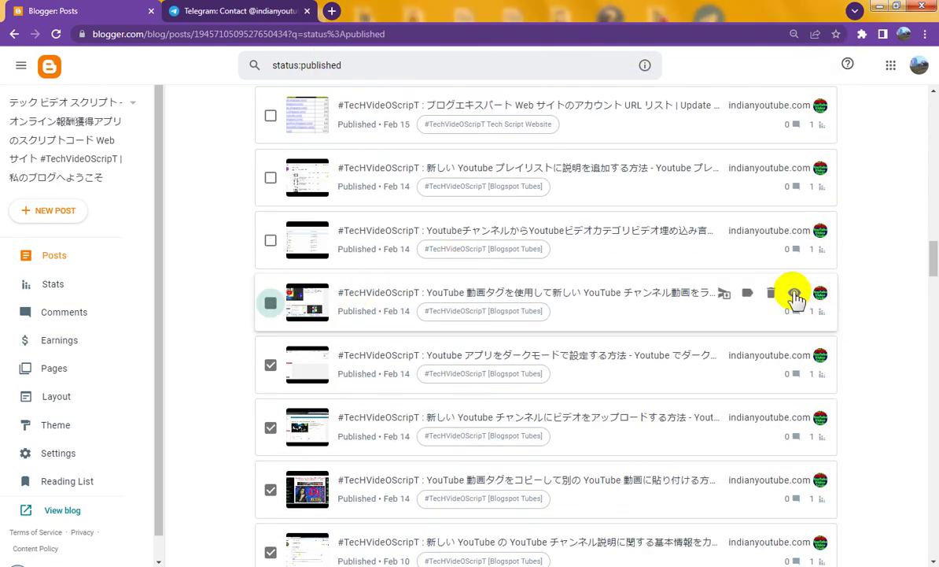
right_click(795, 295)
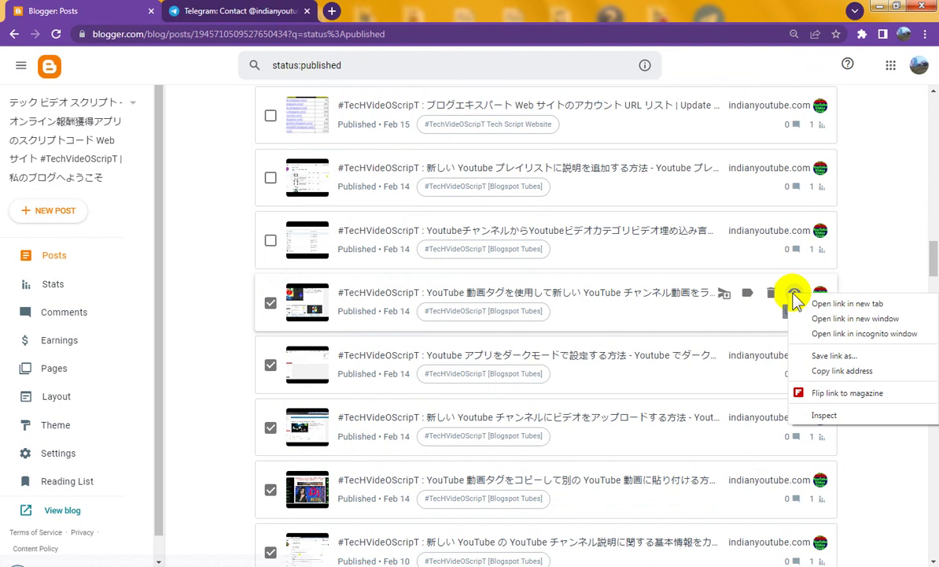
click(823, 393)
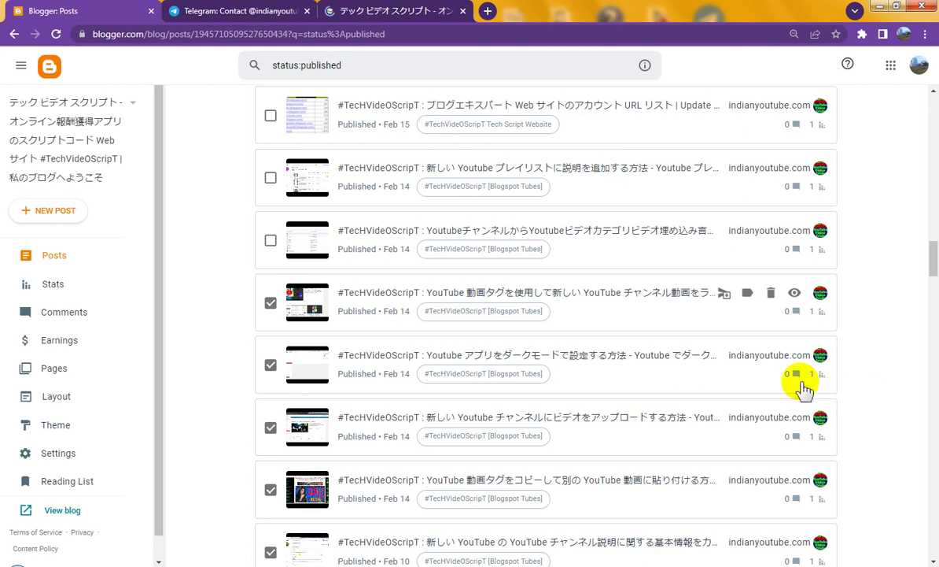
click(725, 358)
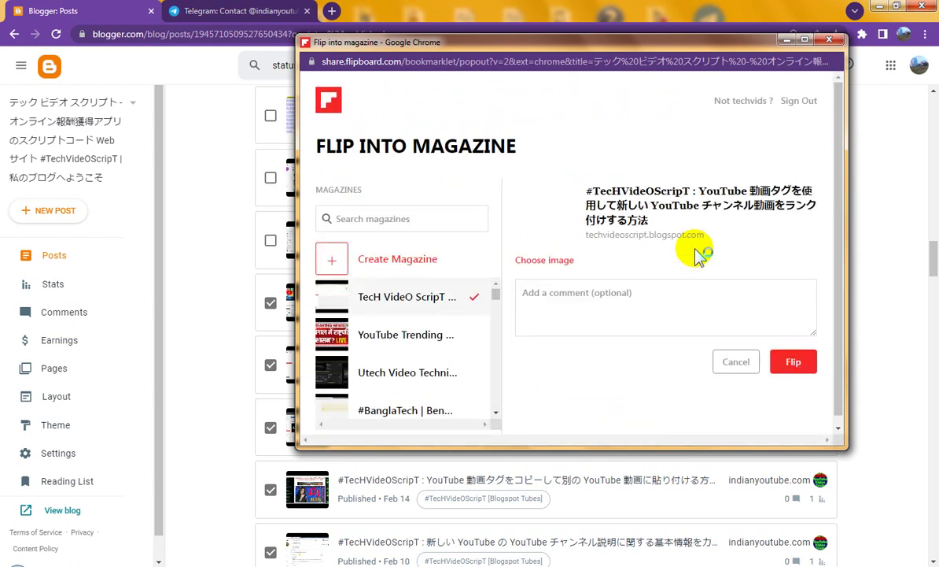
Step: Flip the video ranking post into the TecH VideO ScripT magazine, using its copied title and site address as the comment
drag(705, 237, 586, 191)
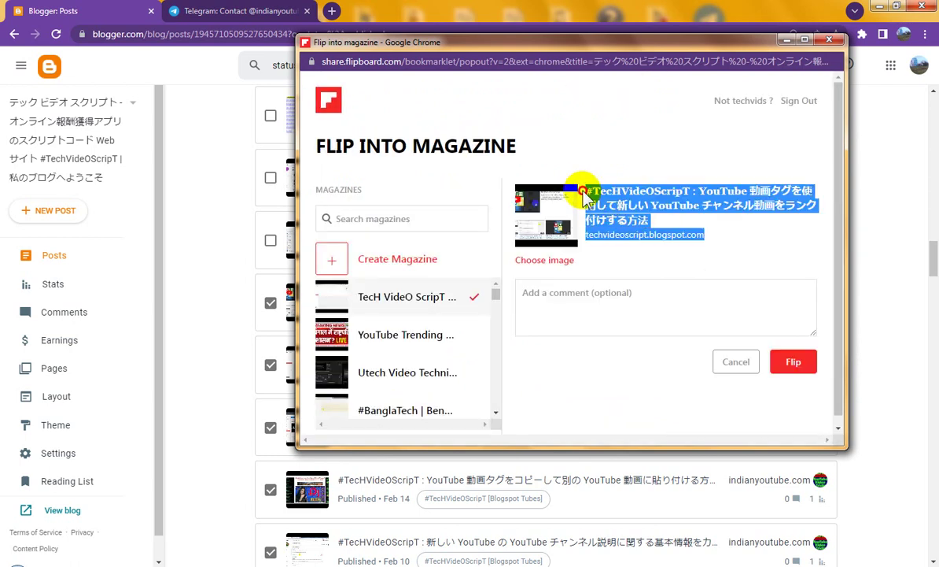
right_click(589, 196)
click(602, 201)
click(593, 290)
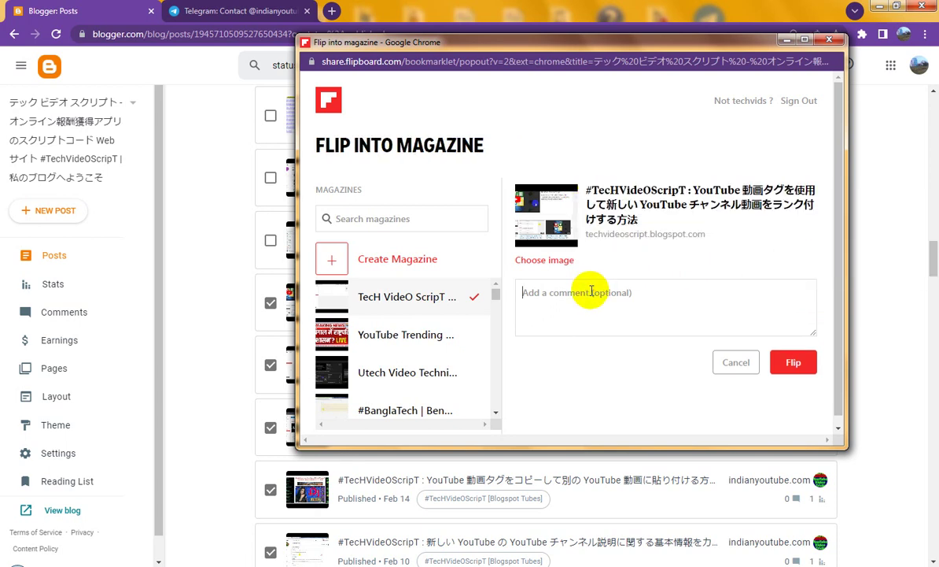
right_click(603, 294)
click(621, 367)
click(793, 362)
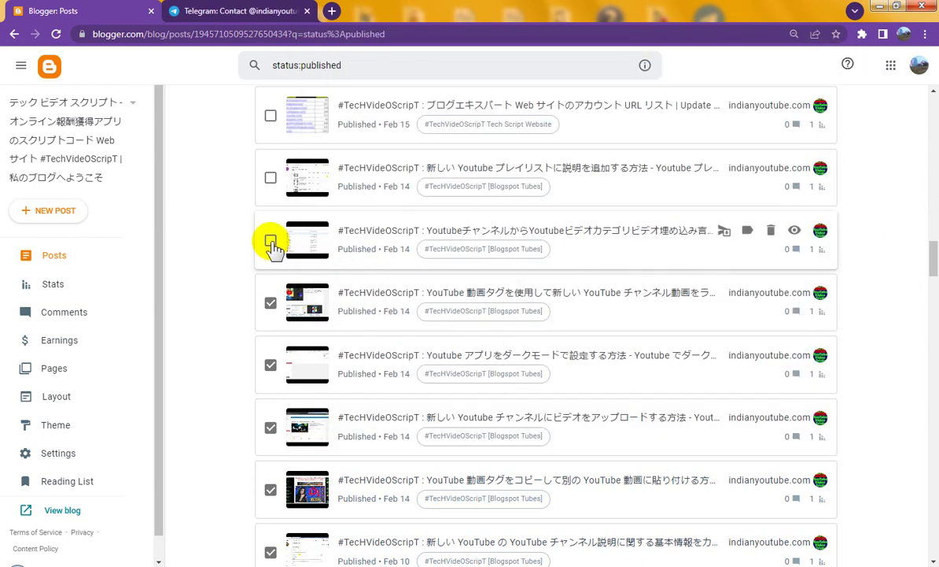
Step: Mark the Feb 14 post about changing the video category embed language (Youtubeビデオカテゴリビデオ埋め込み言語) and start flipping its link to a magazine
click(271, 242)
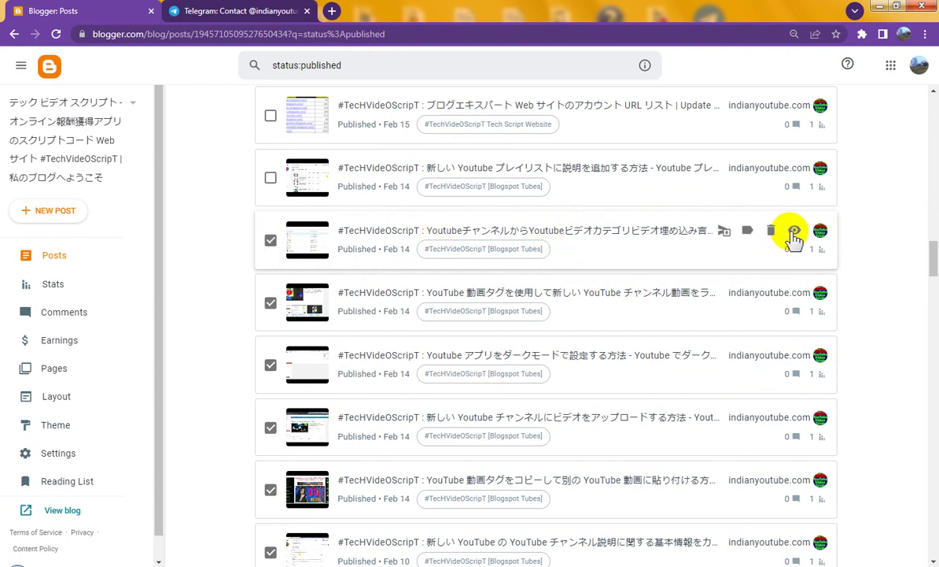
right_click(795, 234)
click(811, 381)
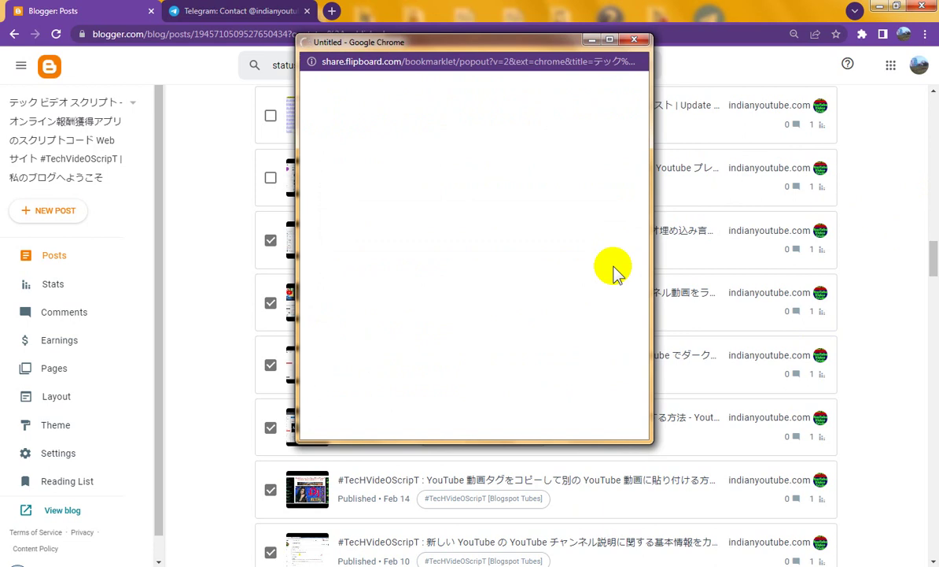
double_click(367, 63)
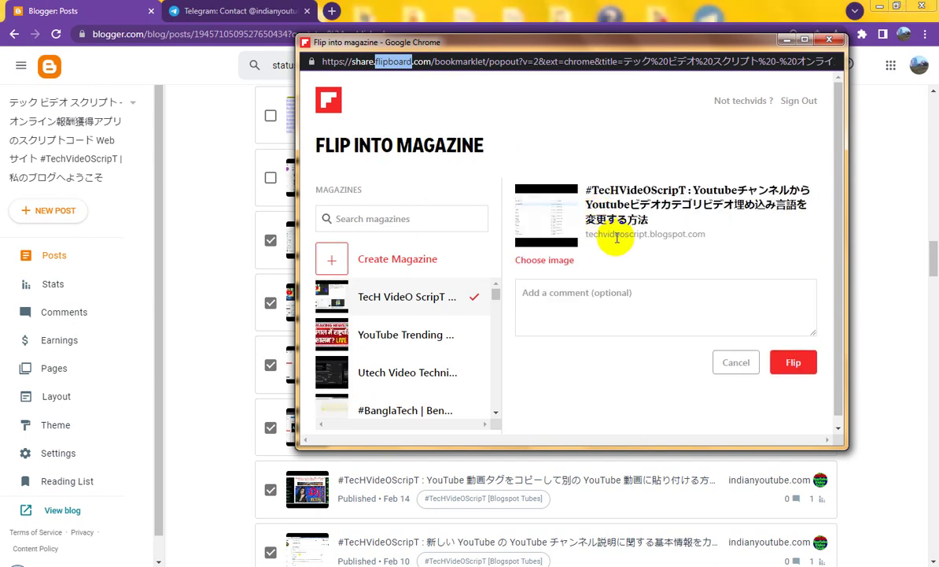
Step: Flip the embed language post into the TecH VideO ScripT magazine, using its copied title and site address as the comment
drag(713, 237, 590, 192)
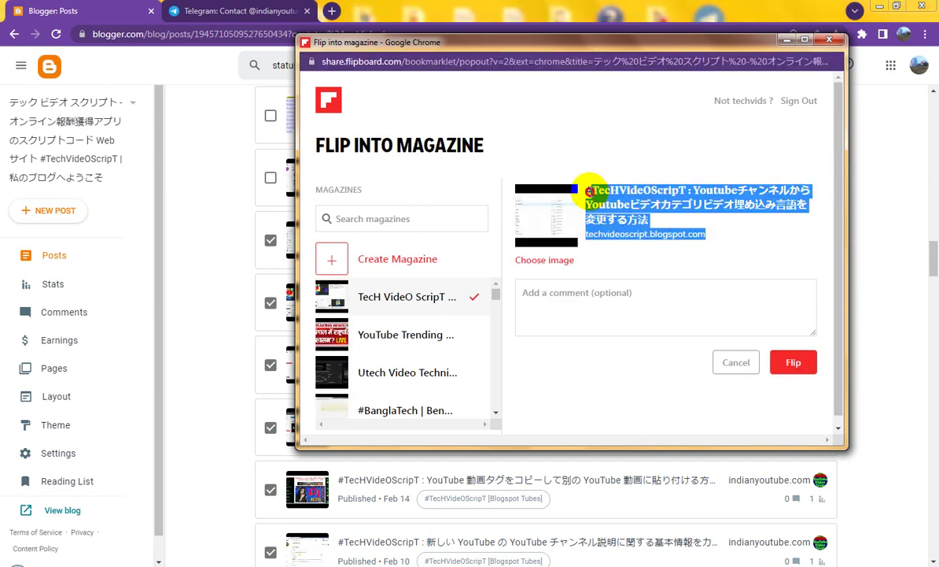
right_click(591, 193)
click(619, 206)
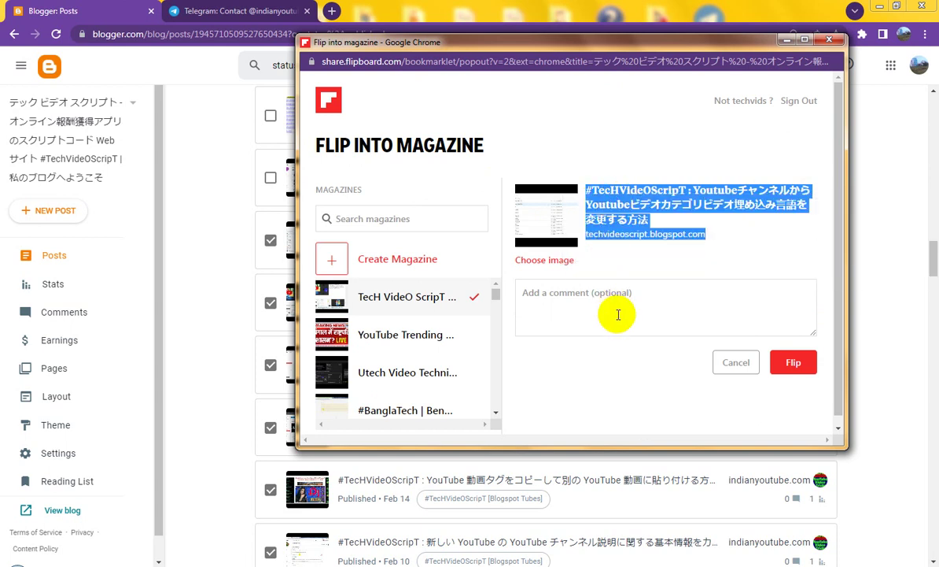
right_click(623, 304)
click(659, 380)
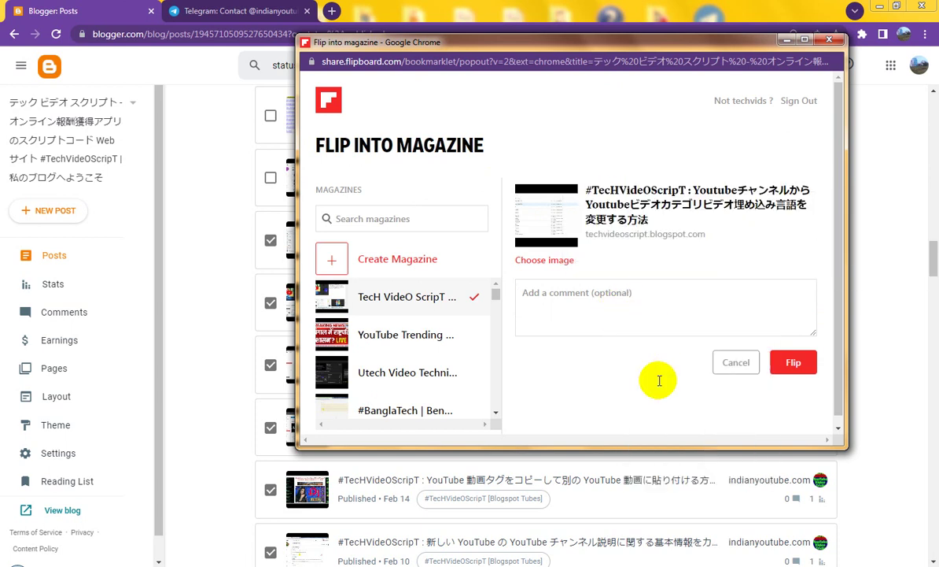
click(794, 360)
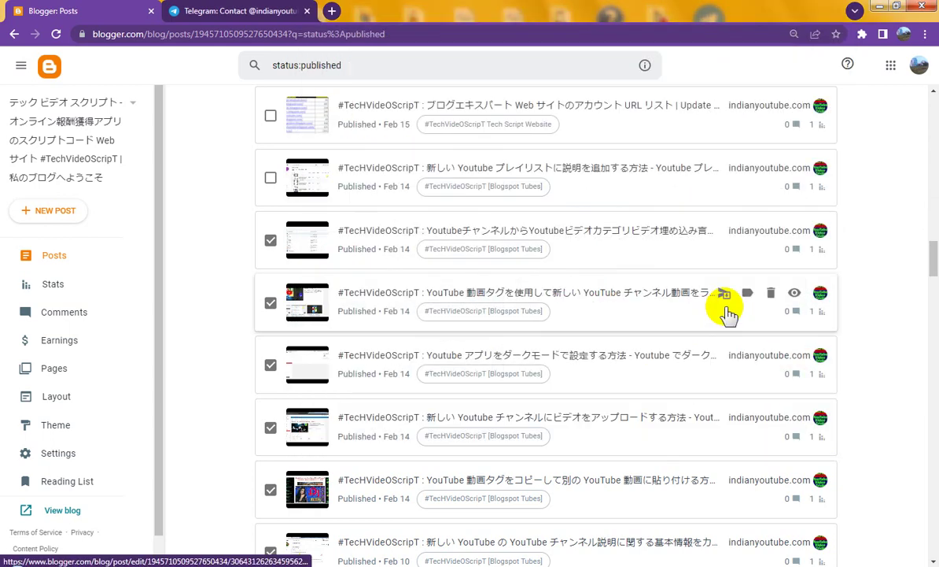
Step: Mark the Feb 14 post about adding a description to a new playlist (新しい Youtube プレイリストに説明を追加する方法) and start flipping its link to a magazine
scroll(430, 262, up, 2)
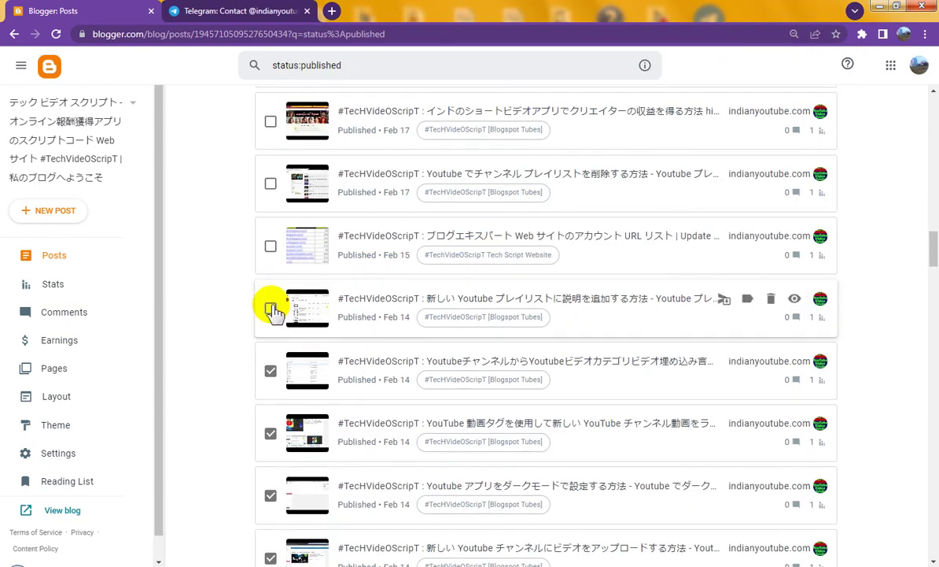
click(271, 308)
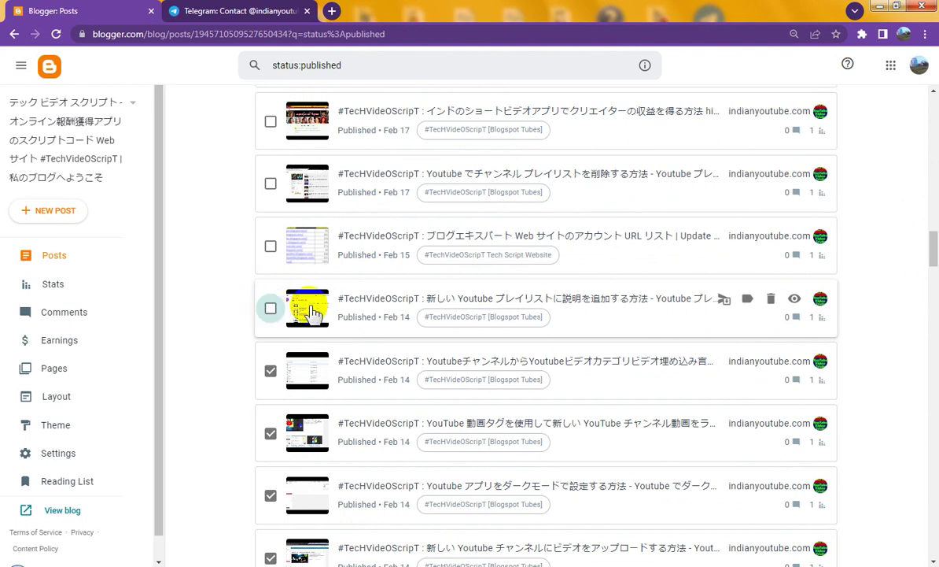
right_click(795, 303)
click(834, 400)
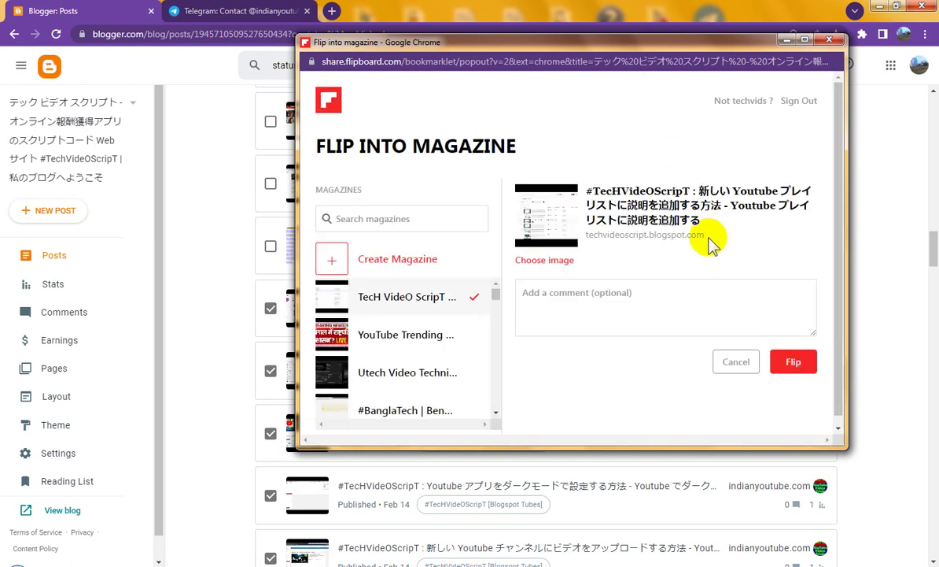
Step: Flip the playlist description post into the TecH VideO ScripT magazine, using its copied title and site address as the comment
drag(713, 241, 589, 192)
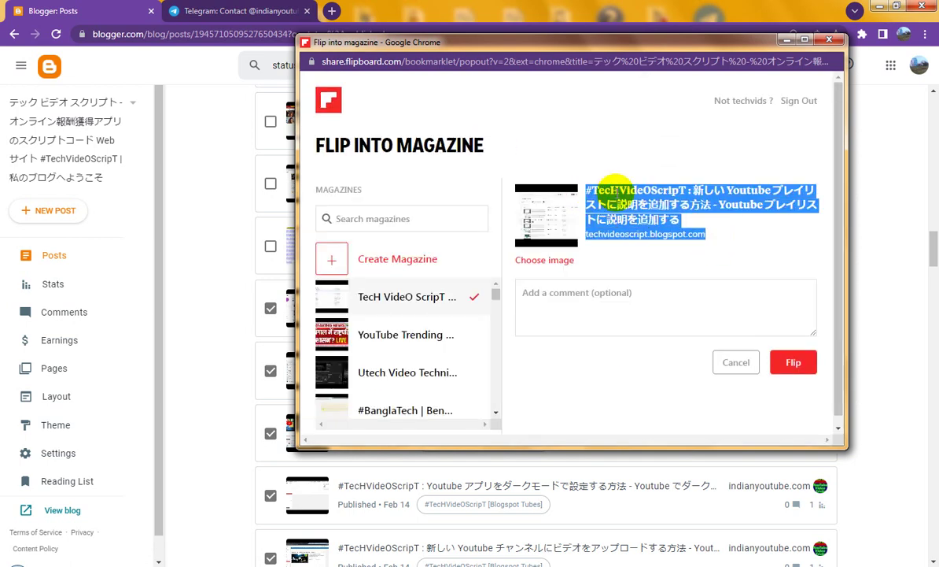
right_click(607, 199)
click(621, 203)
click(583, 305)
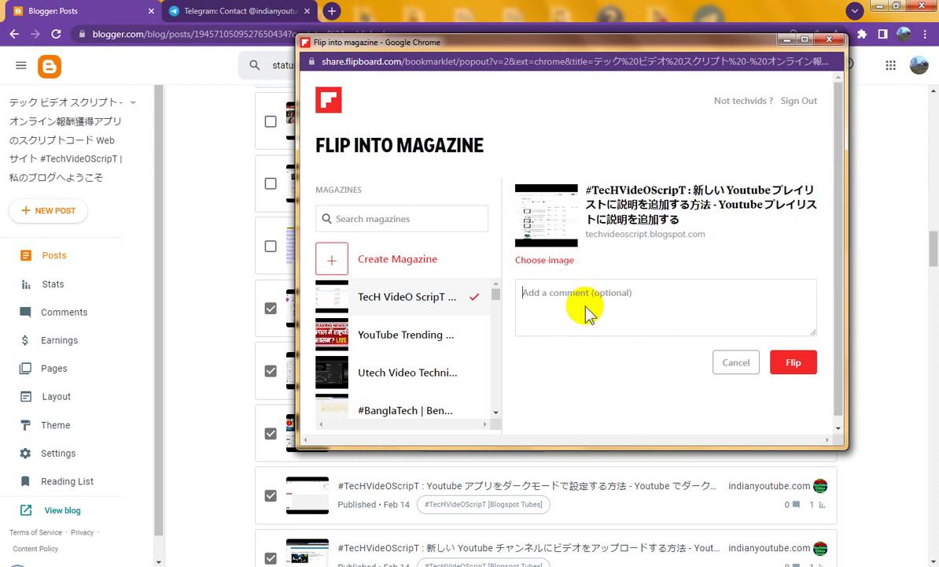
right_click(586, 307)
click(619, 386)
click(793, 363)
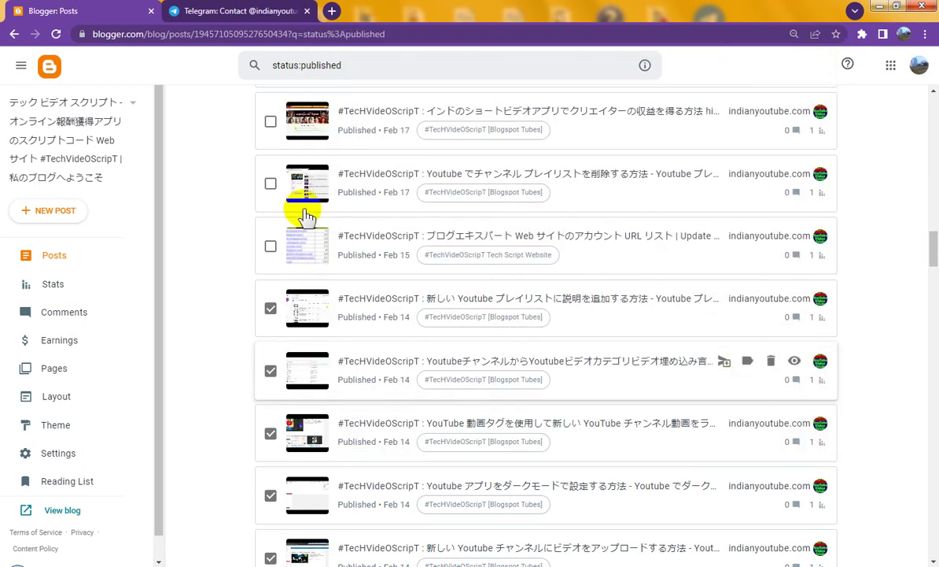
Step: Mark the Feb 15 post listing website account URLs (アカウント URL リスト), start flipping its link to a magazine and bring up the Flipboard window
click(270, 247)
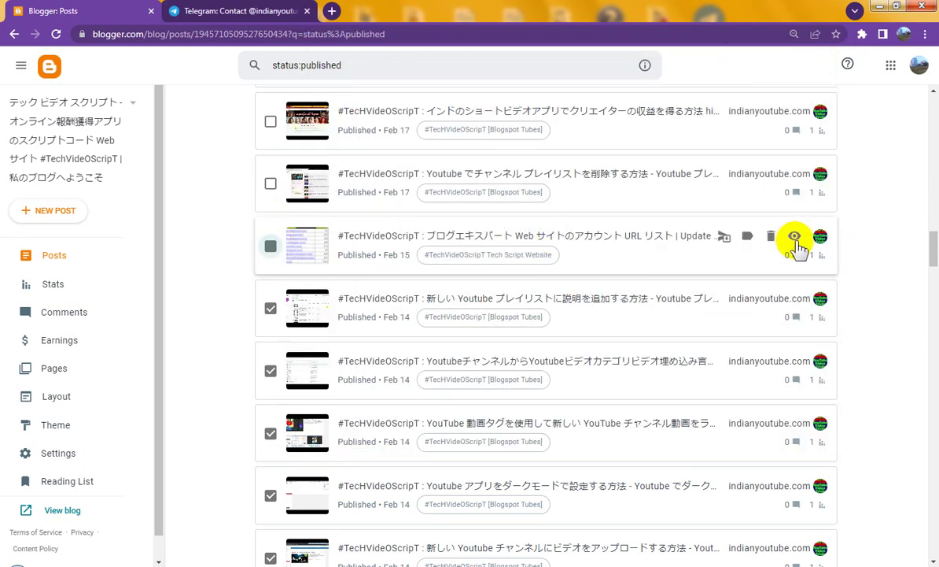
right_click(795, 240)
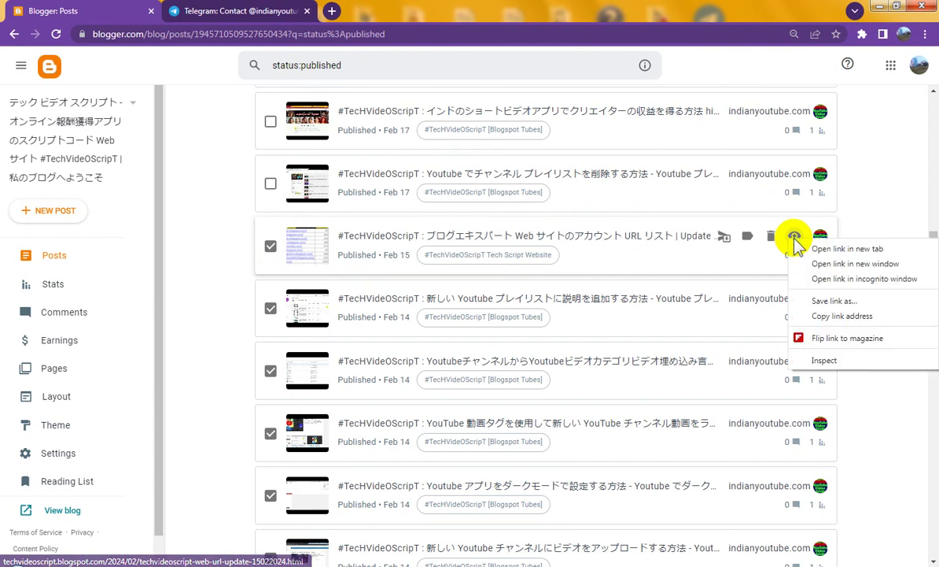
click(814, 339)
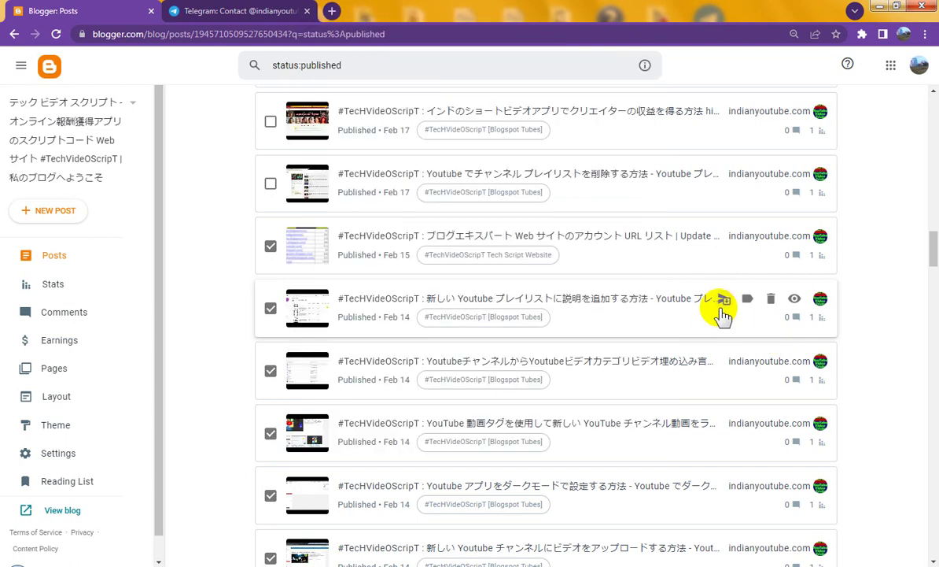
mouse_move(243, 565)
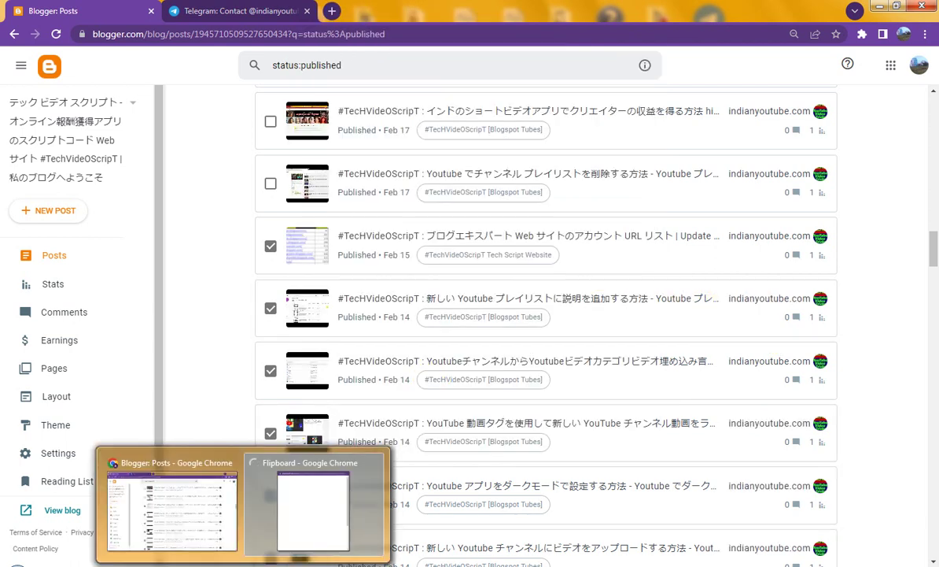
click(313, 504)
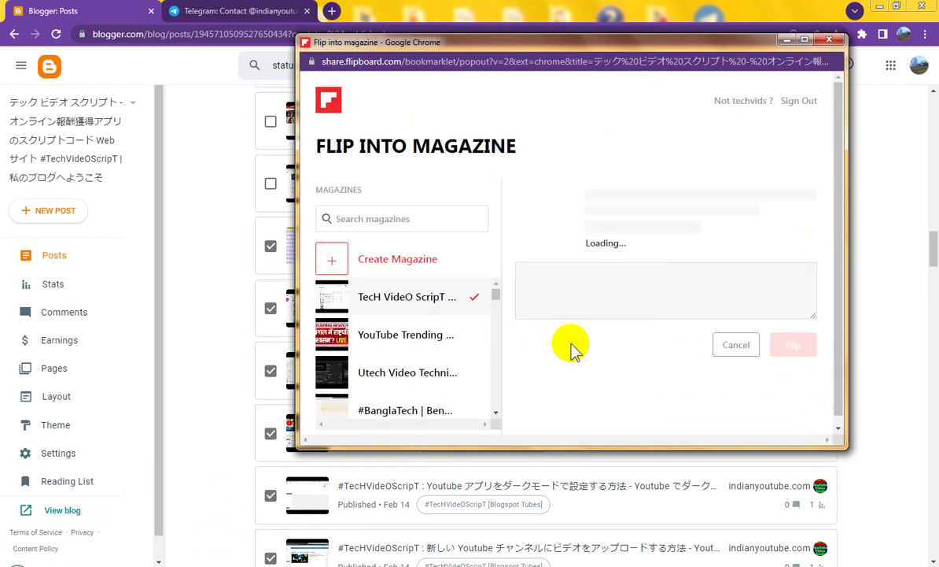
Step: Flip the account URL list post into the TecH VideO ScripT magazine, using its copied title and site address as the comment
drag(701, 237, 584, 189)
right_click(555, 190)
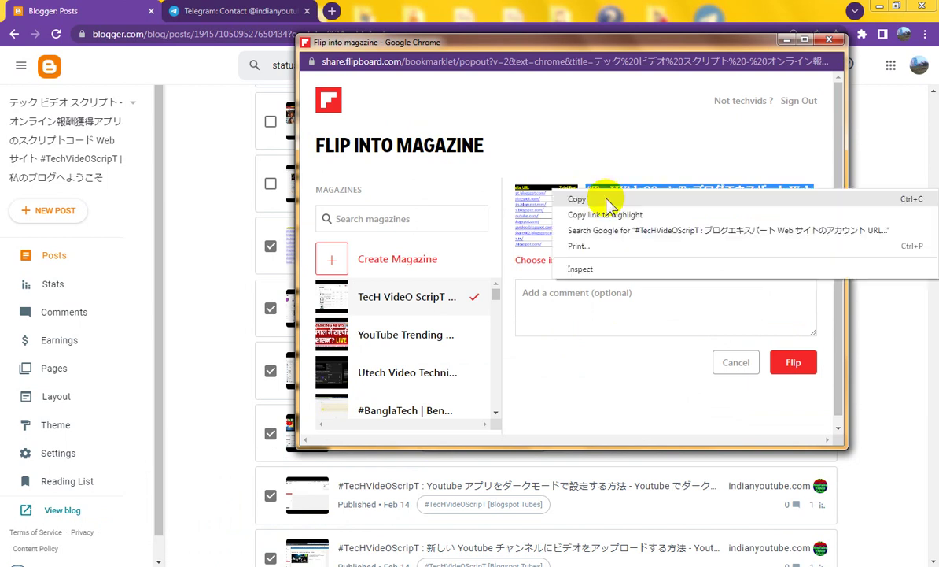
click(609, 201)
click(593, 300)
right_click(610, 304)
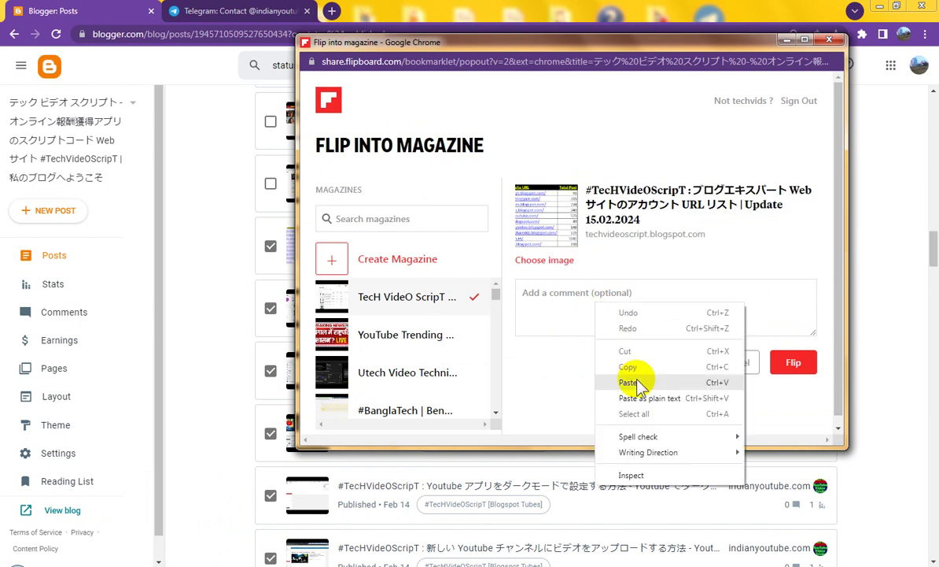
click(639, 383)
click(790, 364)
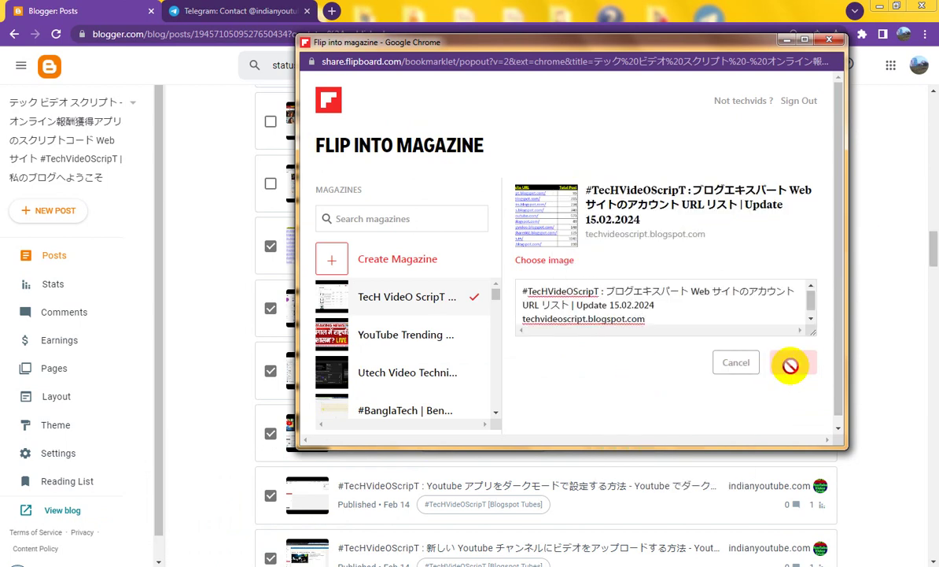
click(721, 365)
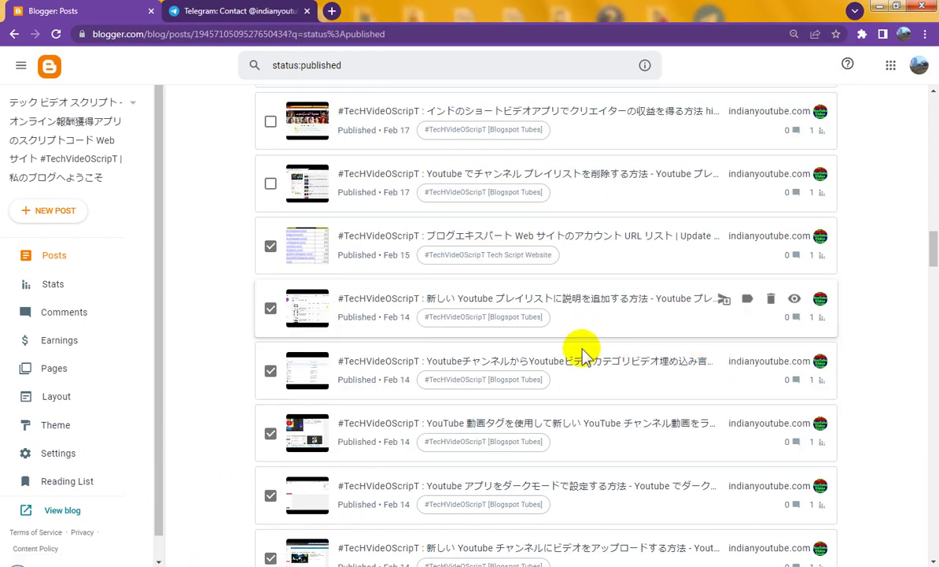
scroll(581, 350, up, 1)
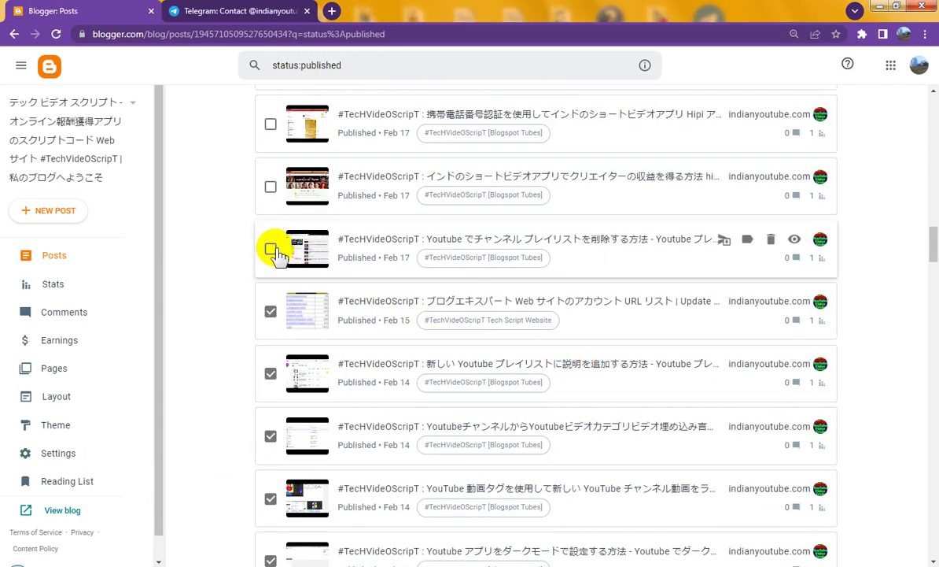
scroll(396, 333, up, 4)
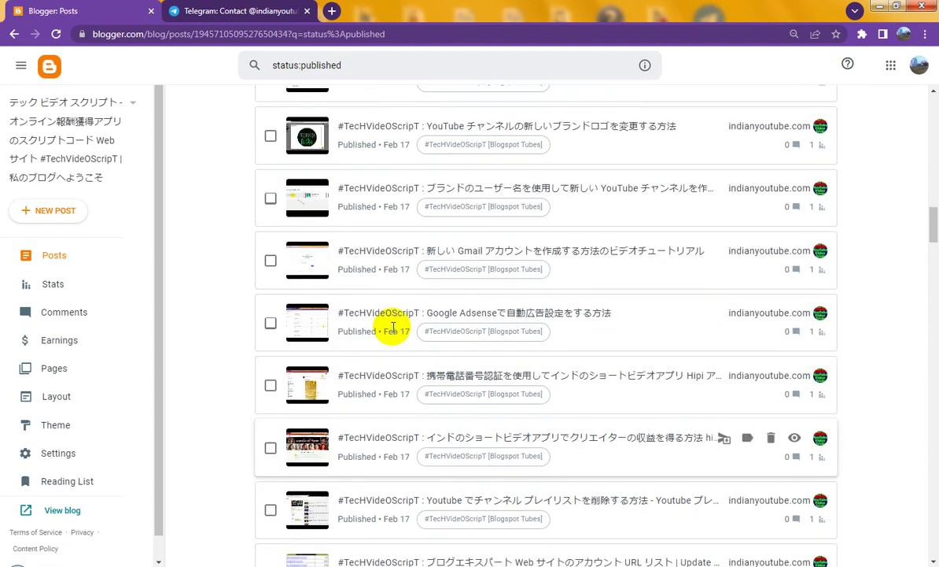
scroll(390, 334, up, 3)
scroll(394, 326, down, 6)
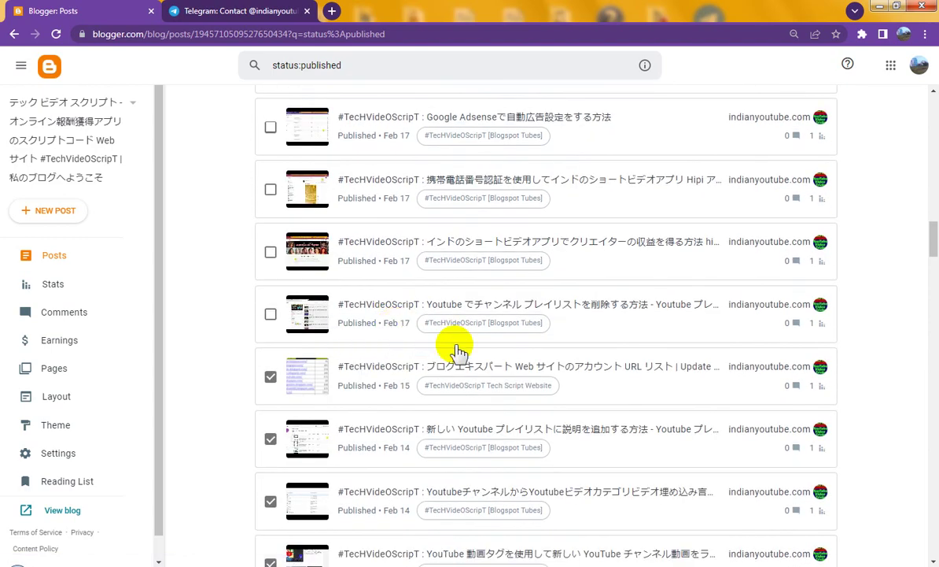
scroll(398, 352, down, 2)
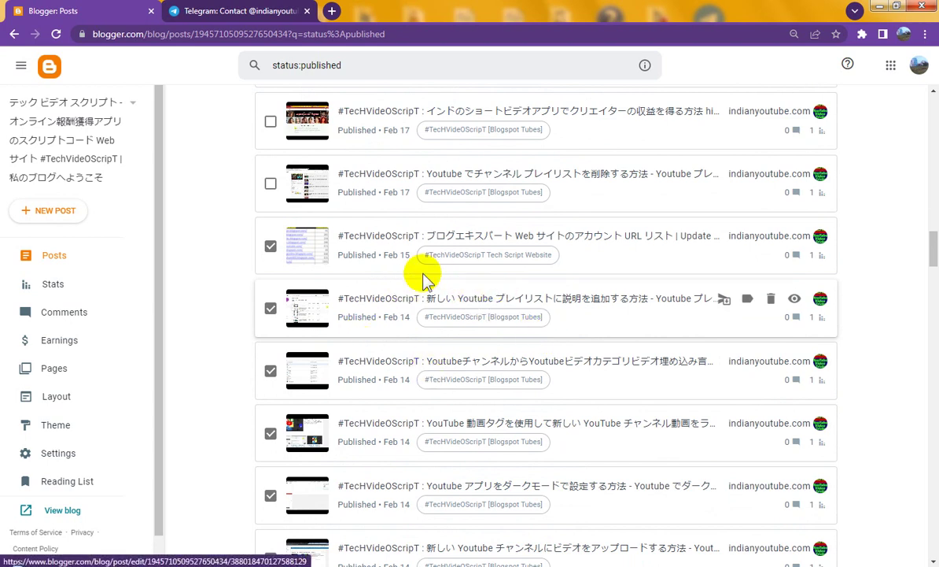
Step: Open the blog's Stats page in a new tab and review its view figures and the per-post views
right_click(73, 287)
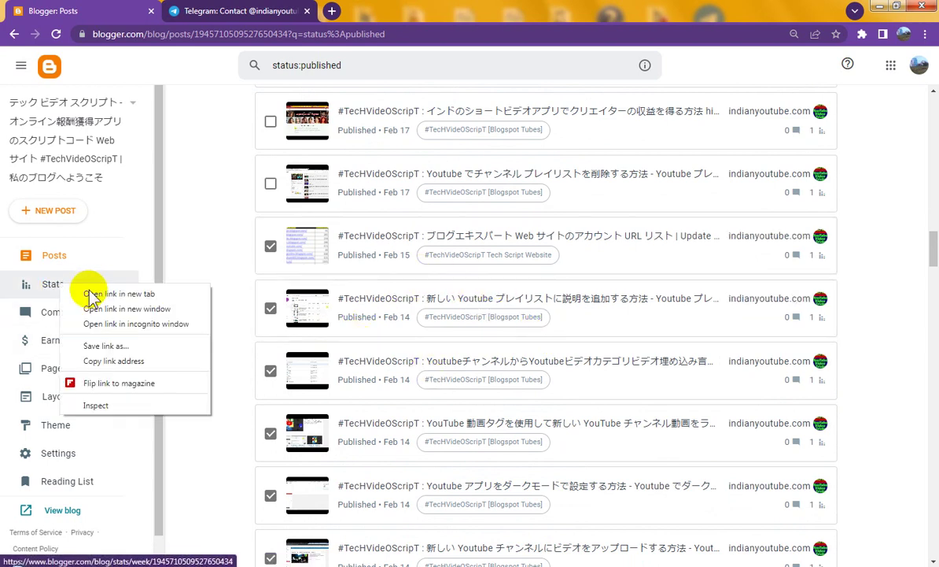
click(114, 293)
click(201, 11)
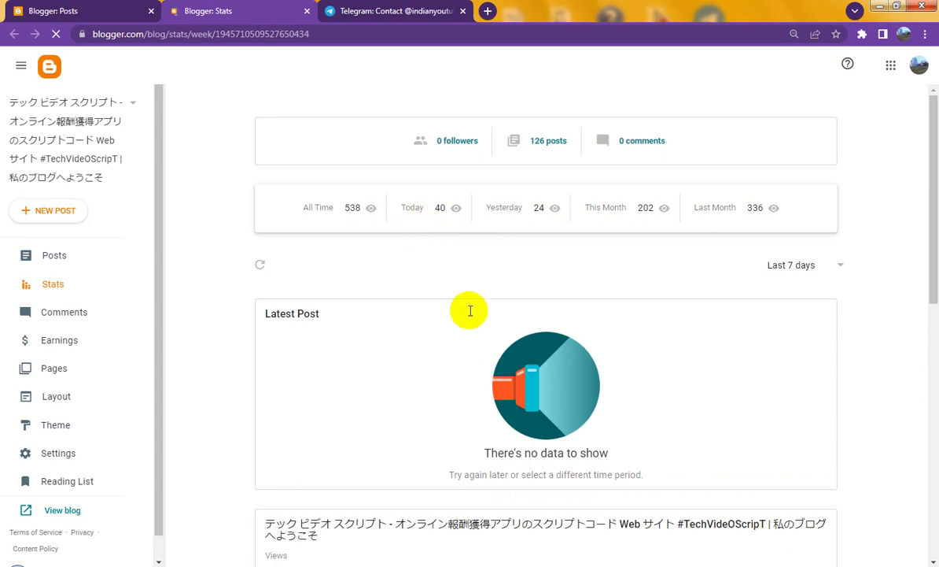
scroll(504, 315, down, 3)
scroll(539, 325, down, 4)
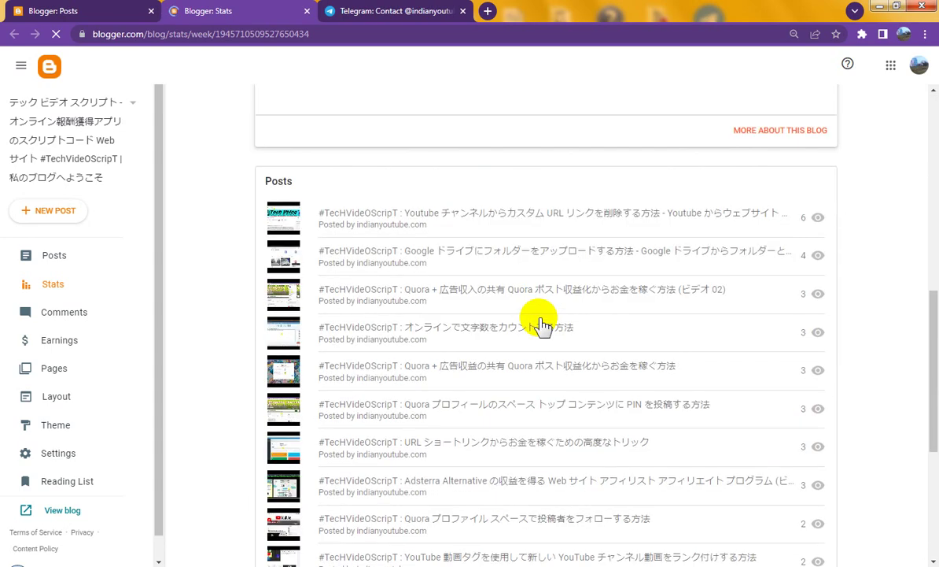
scroll(588, 351, down, 4)
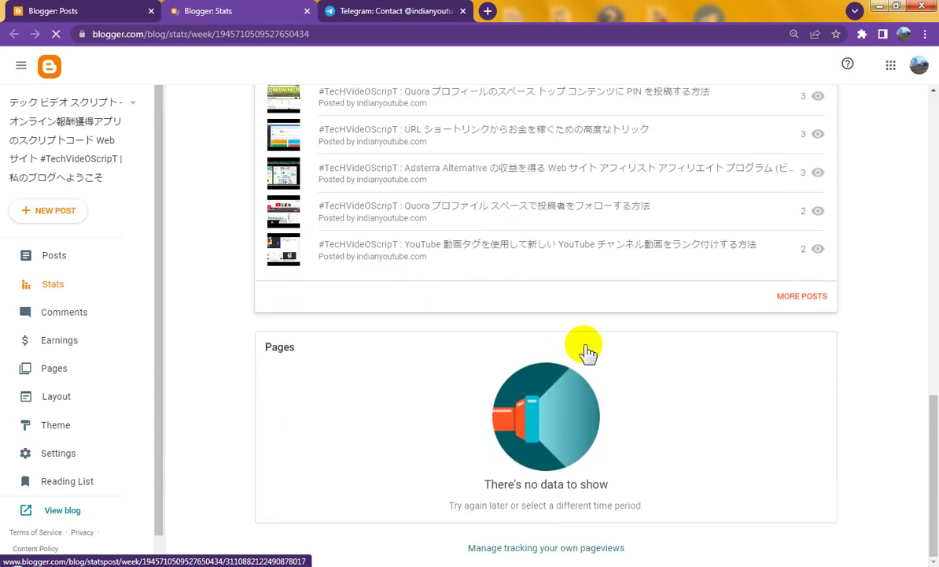